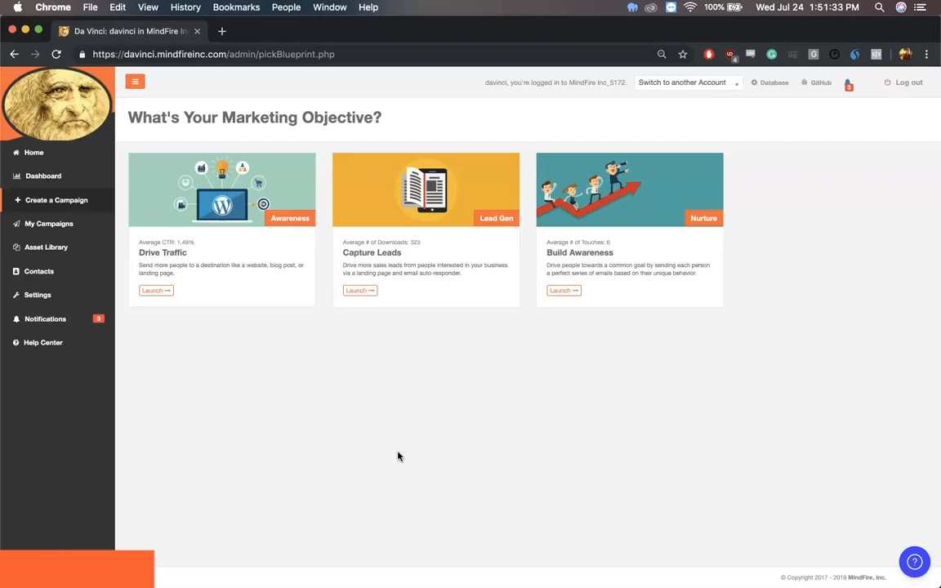
Create a Capture Leads campaign named "Free Trial Landing Page"
left_click(343, 430)
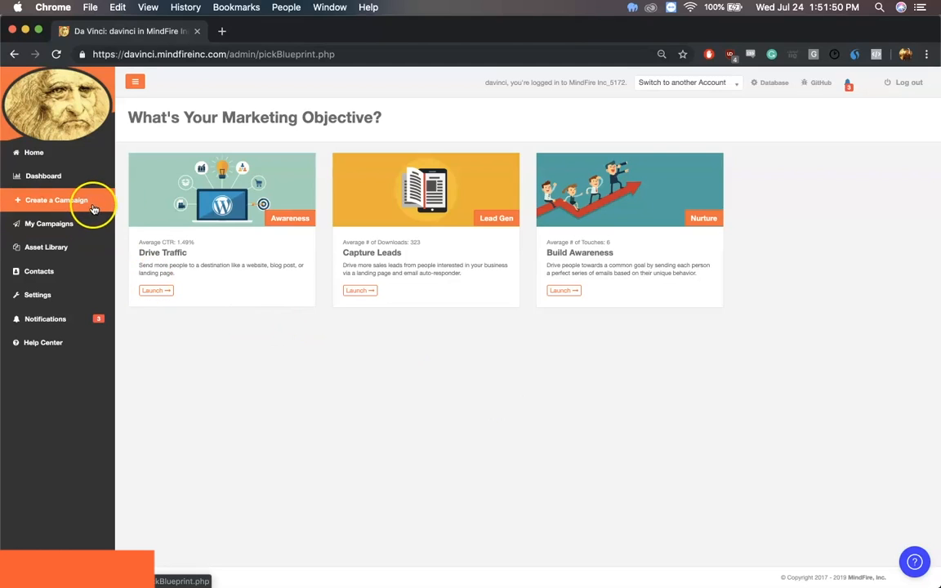
left_click(360, 291)
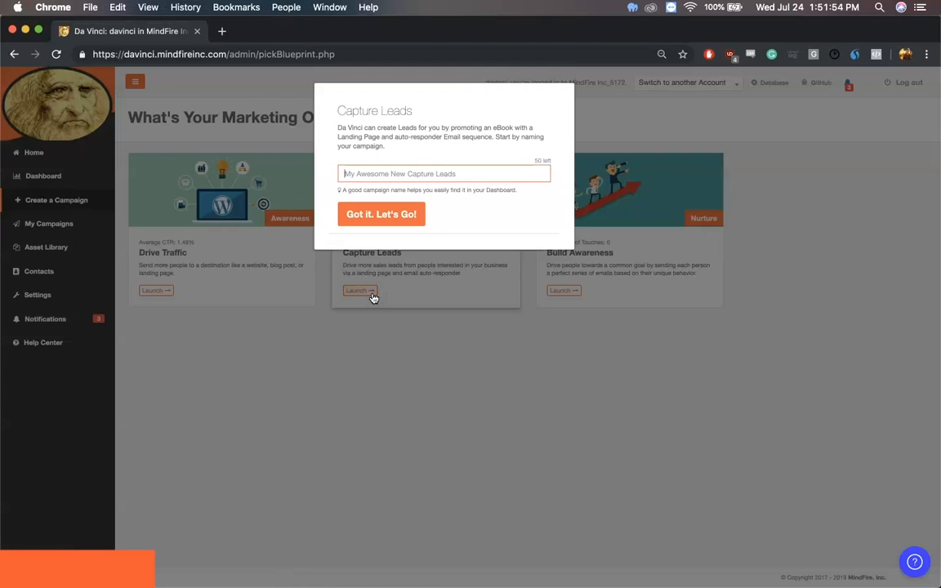
type("F")
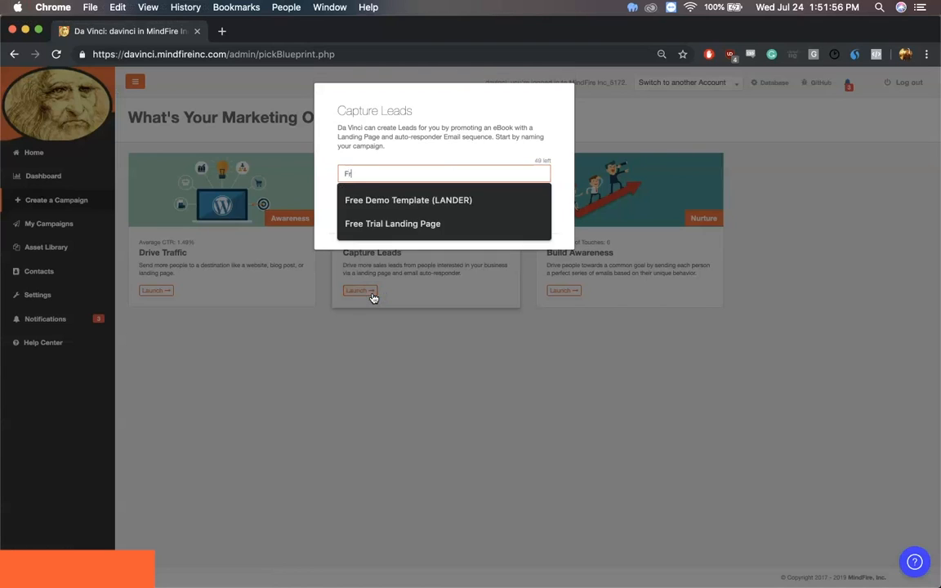
left_click(368, 246)
left_click(397, 219)
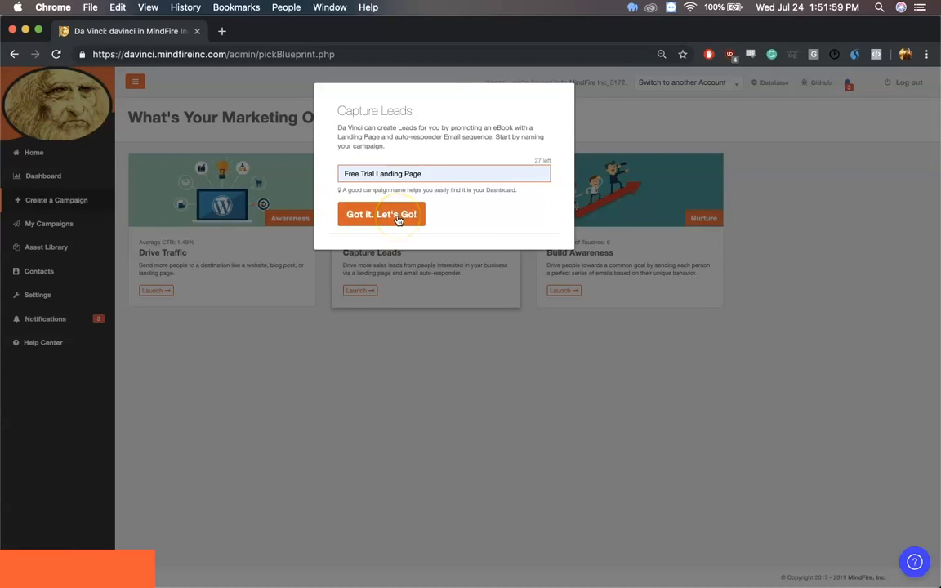
left_click(494, 361)
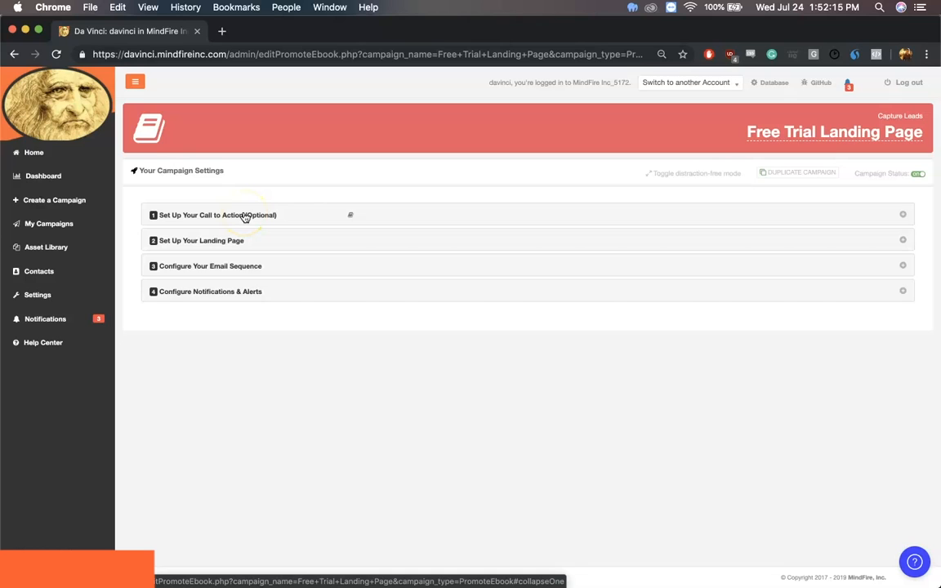
left_click(904, 213)
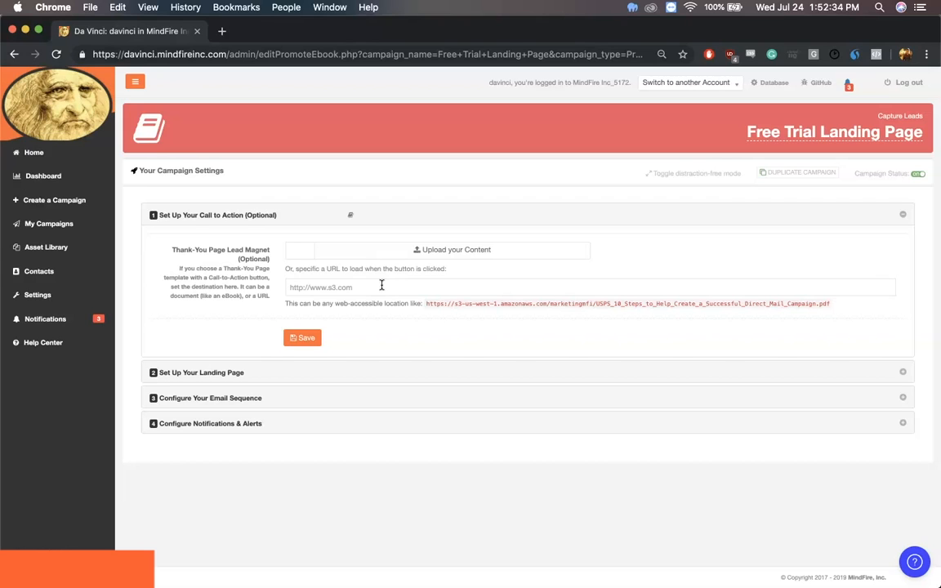
left_click(325, 291)
type("htt")
type("ps://www.mindfiredavinc")
type("i.com")
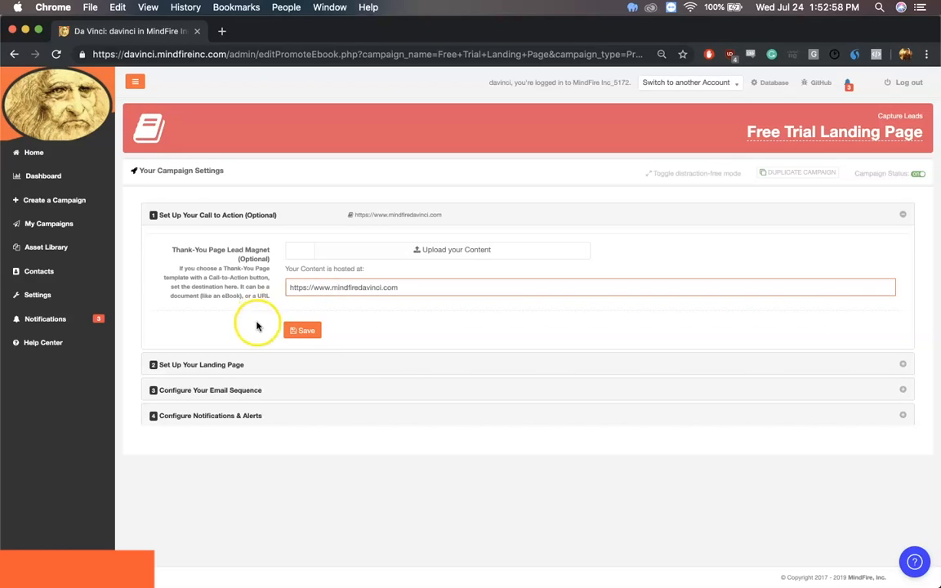
left_click(295, 330)
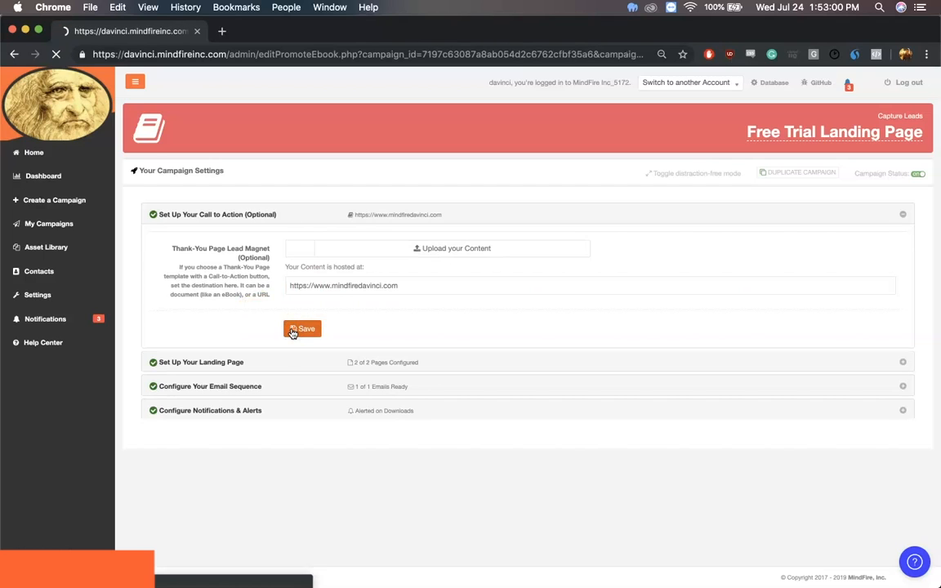
In the landing page setup, keep the Form on Top welcome template and assign it the Free Trial Form, dismissing the form-editing tip
left_click(241, 239)
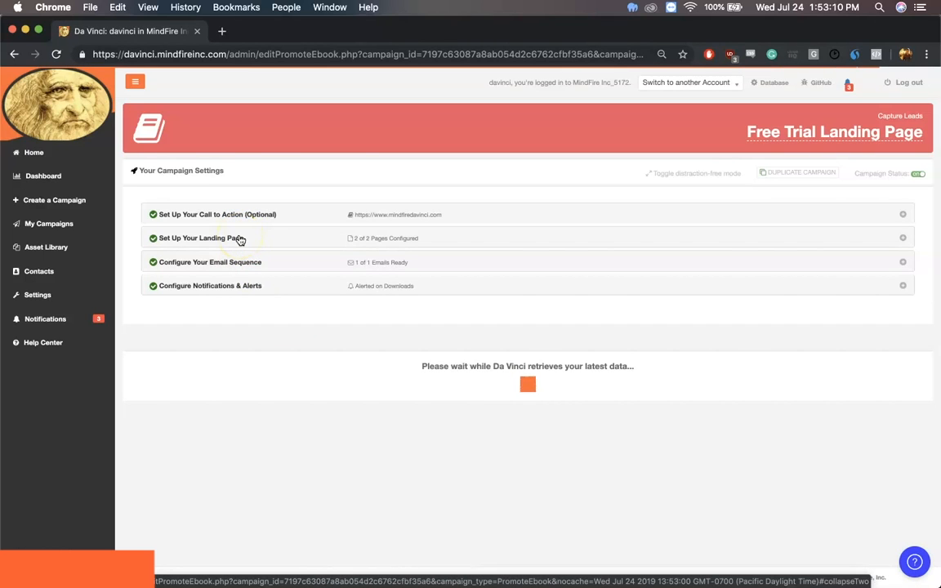
left_click(240, 237)
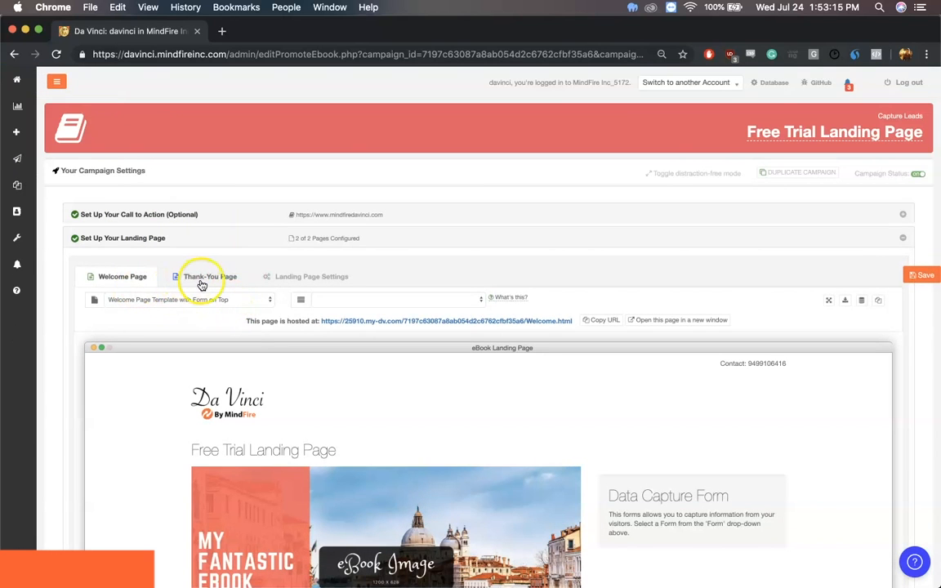
left_click(302, 281)
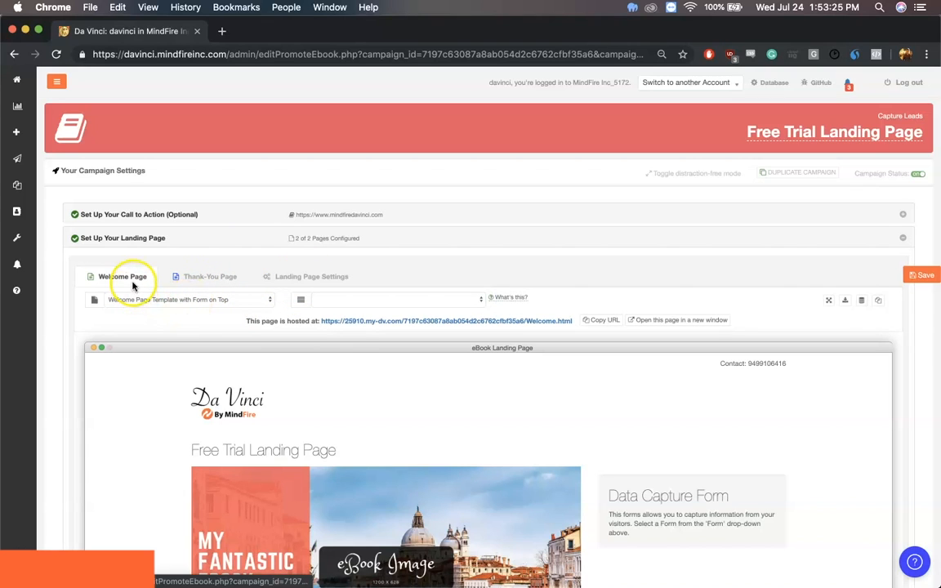
left_click(186, 308)
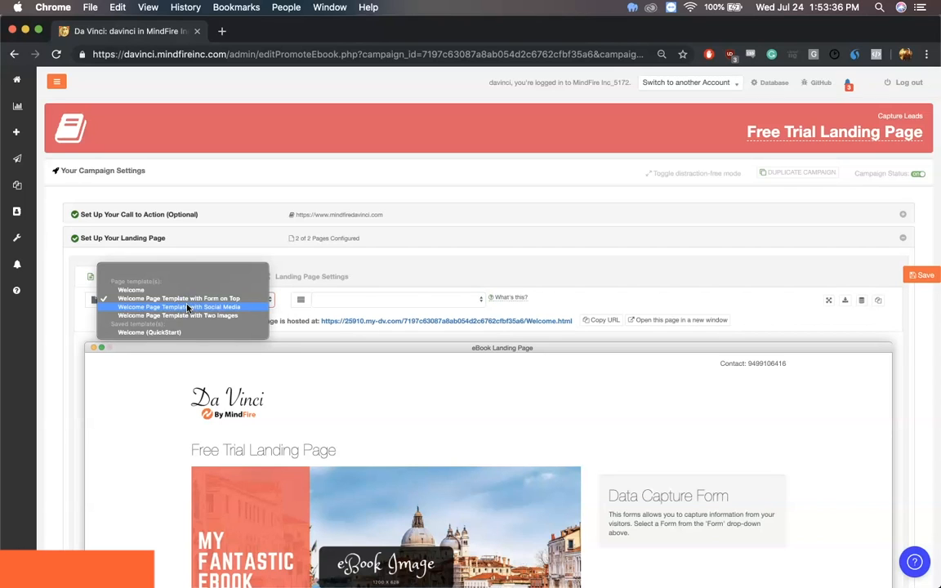
left_click(375, 299)
left_click(374, 299)
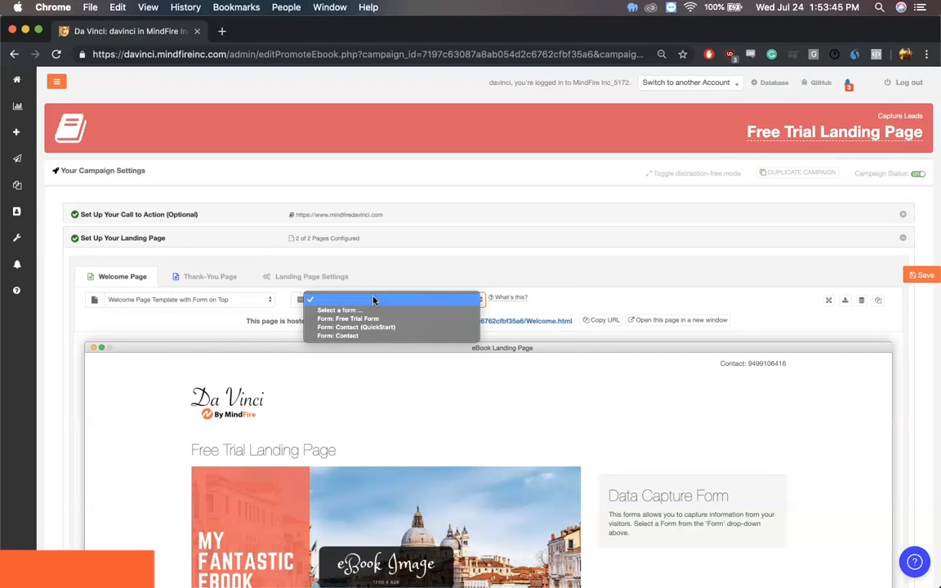
left_click(361, 318)
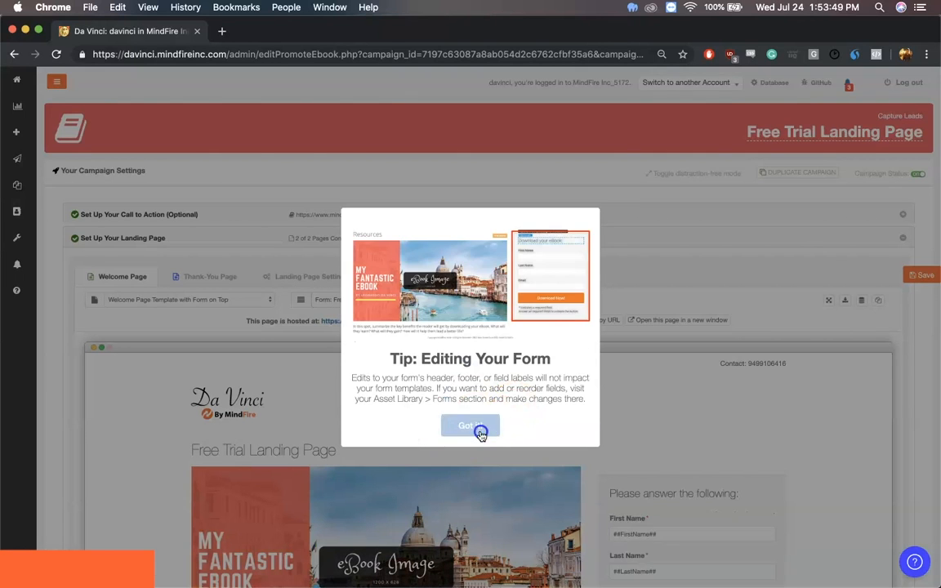
left_click(480, 429)
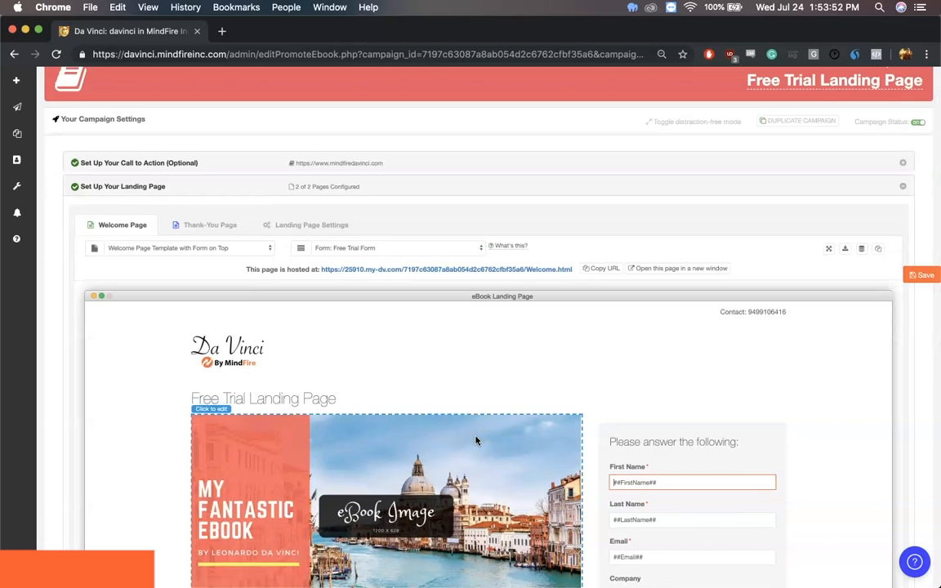
Replace the welcome page heading with "Download your FREE trial to Da Vinci today!"
scroll(476, 441, "down", 1)
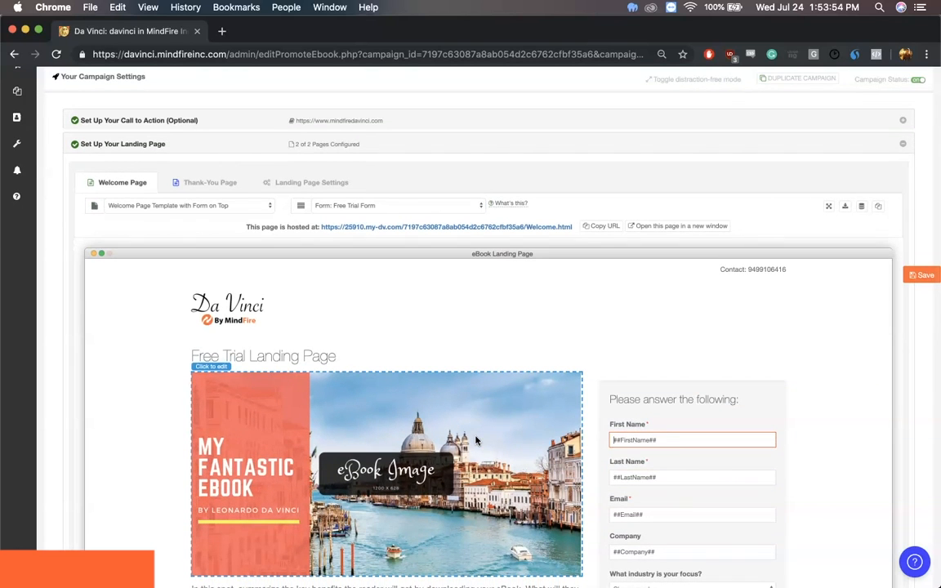
left_click(397, 349)
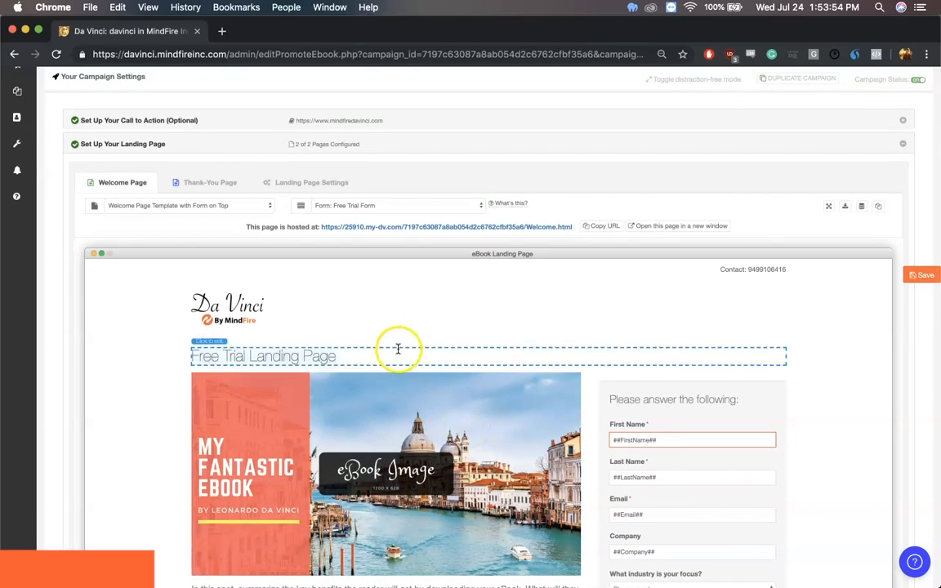
triple_click(326, 357)
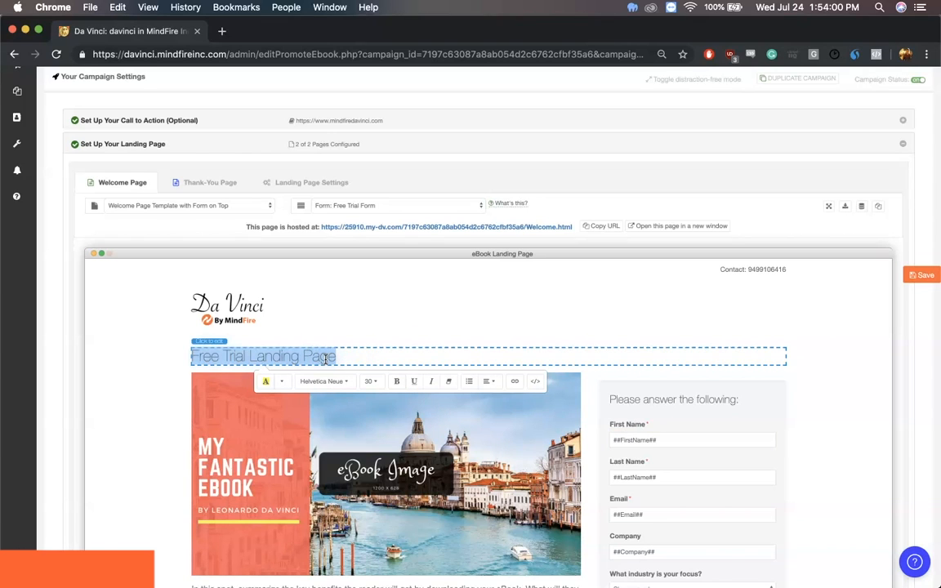
type("Download ")
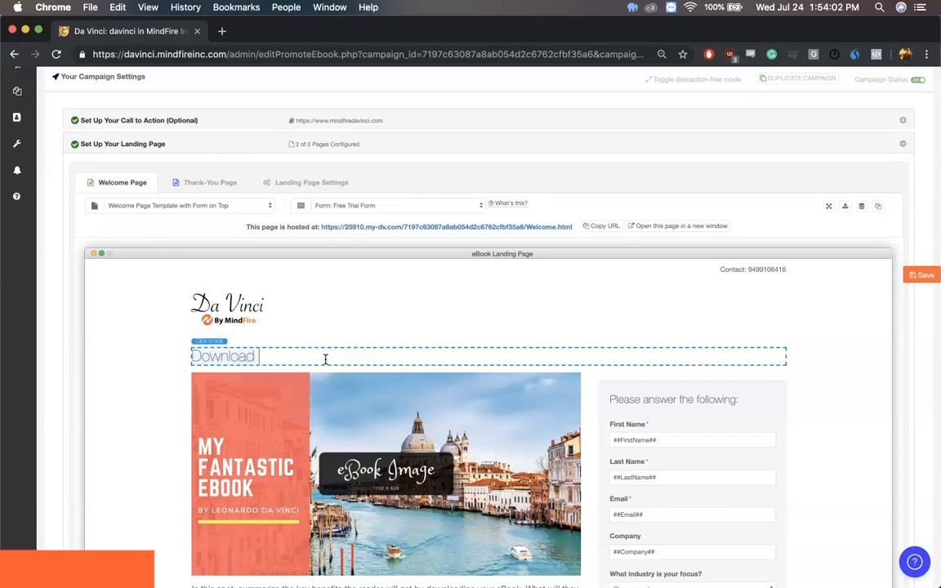
type("your FREE trial to Da Vinci today!")
Make the whole welcome page heading bold and change its font family to the one listed just above Arial Black
left_click(343, 363)
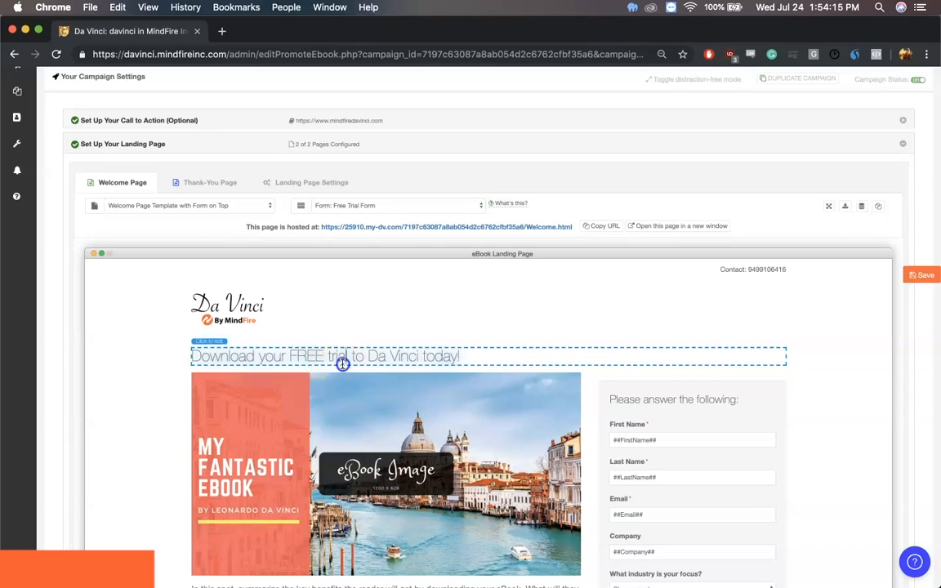
triple_click(342, 364)
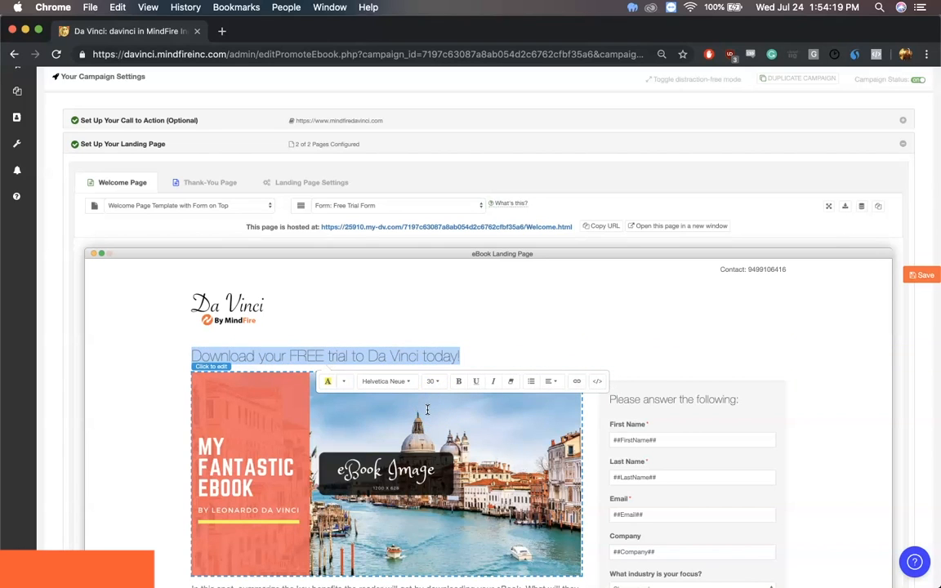
left_click(458, 382)
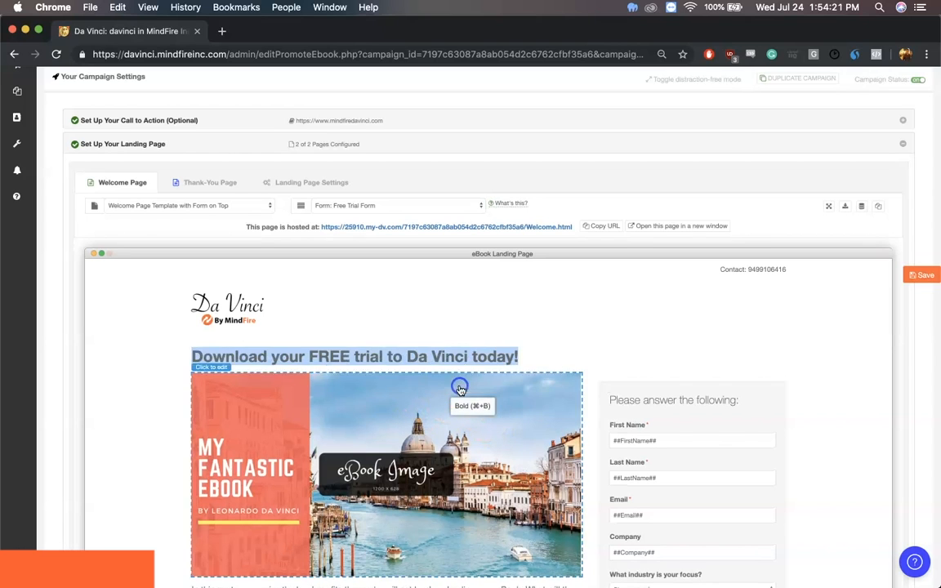
left_click(425, 383)
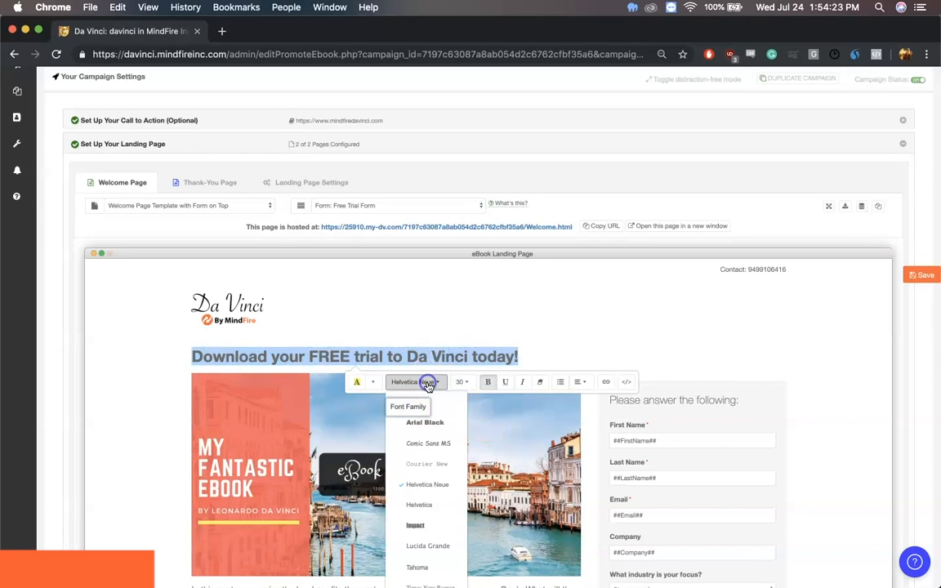
left_click(414, 403)
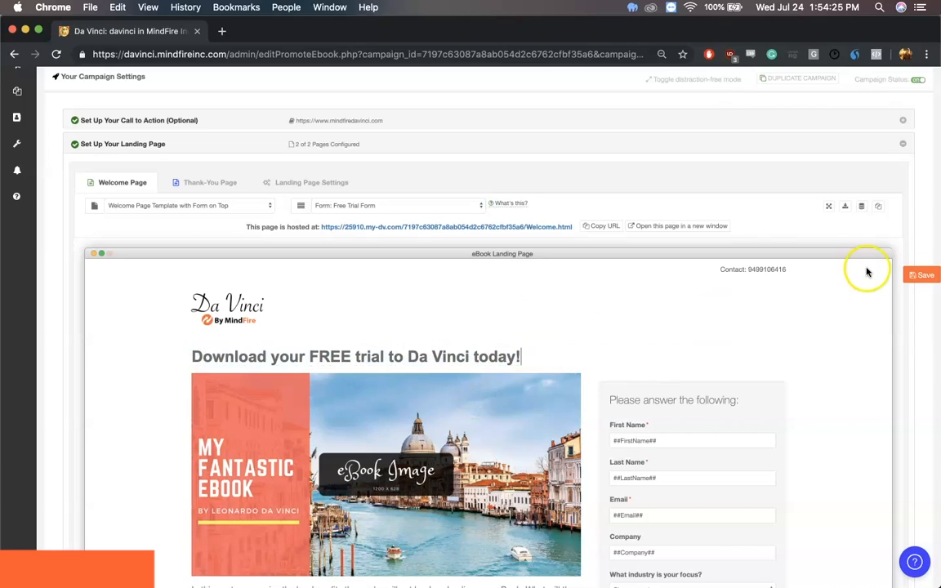
Replace the eBook placeholder image on the welcome page with the uploaded "Download your free trial today" image file
scroll(882, 336, "down", 3)
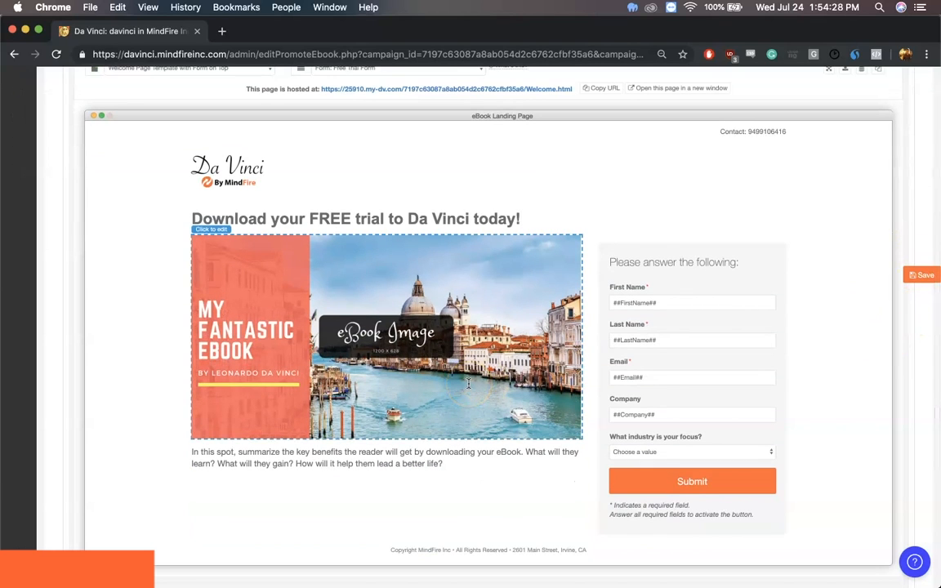
left_click(381, 315)
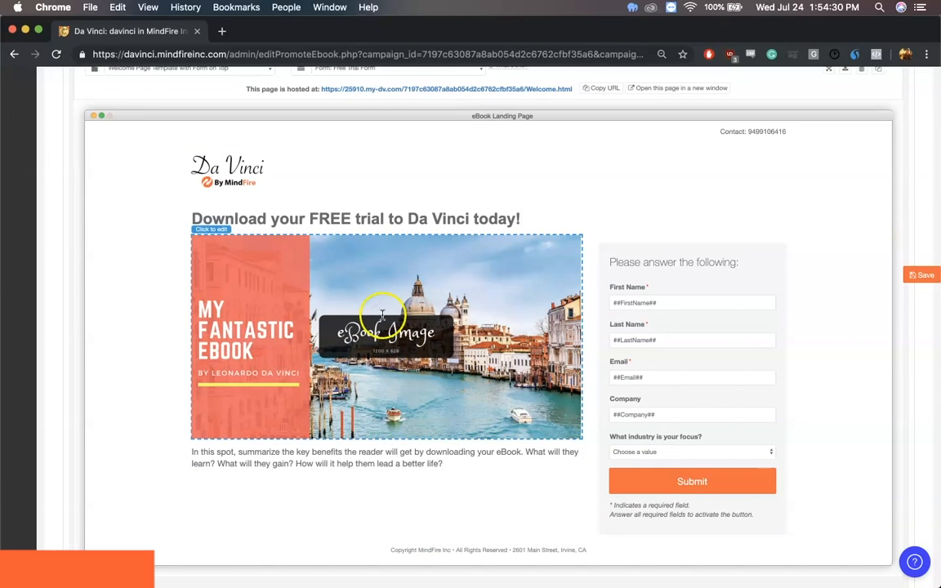
left_click(377, 457)
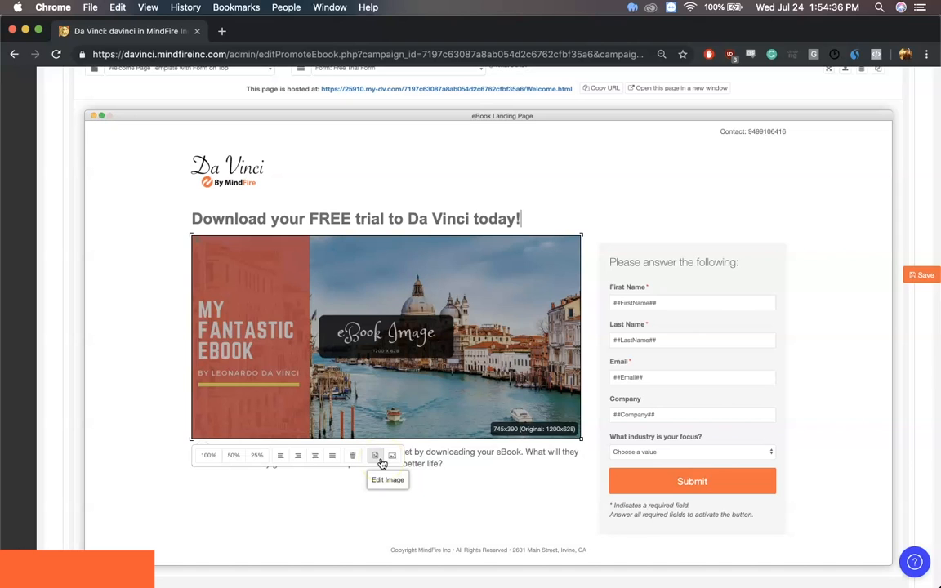
left_click(378, 457)
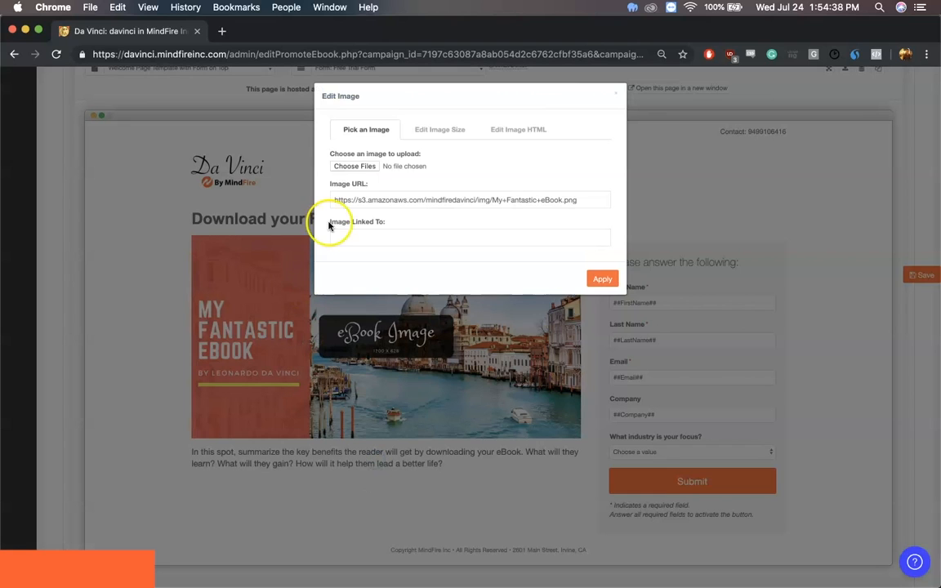
left_click(355, 165)
left_click(373, 152)
double_click(340, 144)
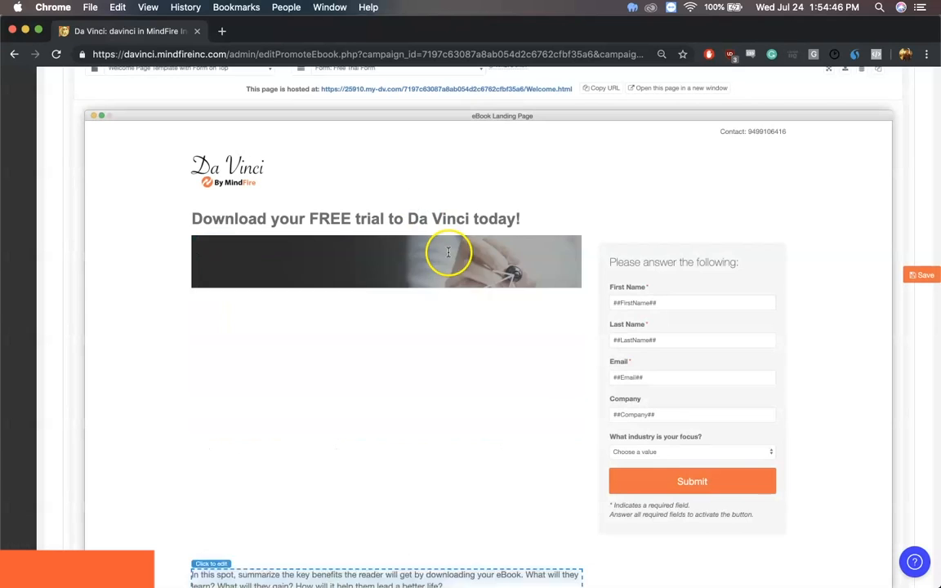
scroll(417, 343, "down", 3)
scroll(413, 344, "down", 1)
triple_click(365, 414)
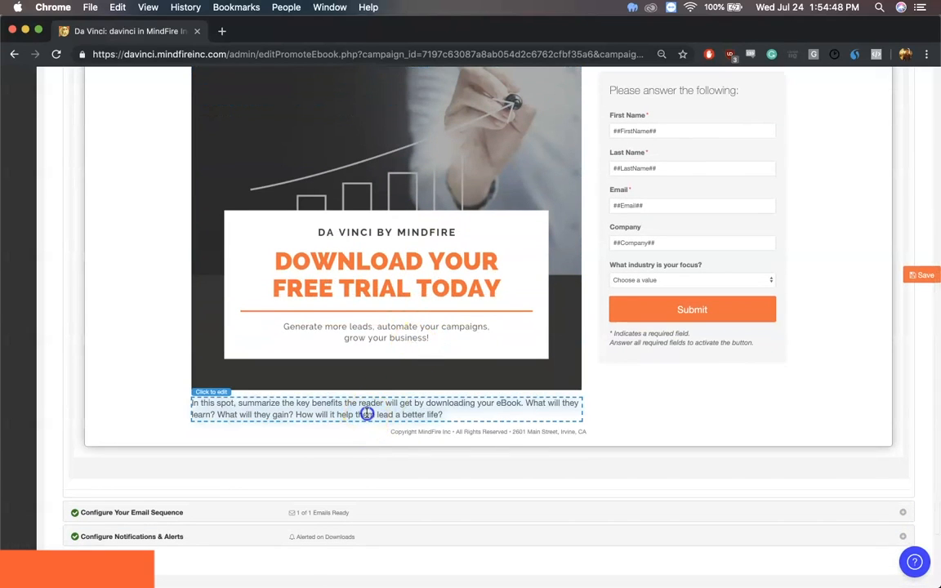
left_click(708, 391)
Change the download button text on the thank-you page to "Click here to download your Free Trial today!"
scroll(708, 391, "up", 5)
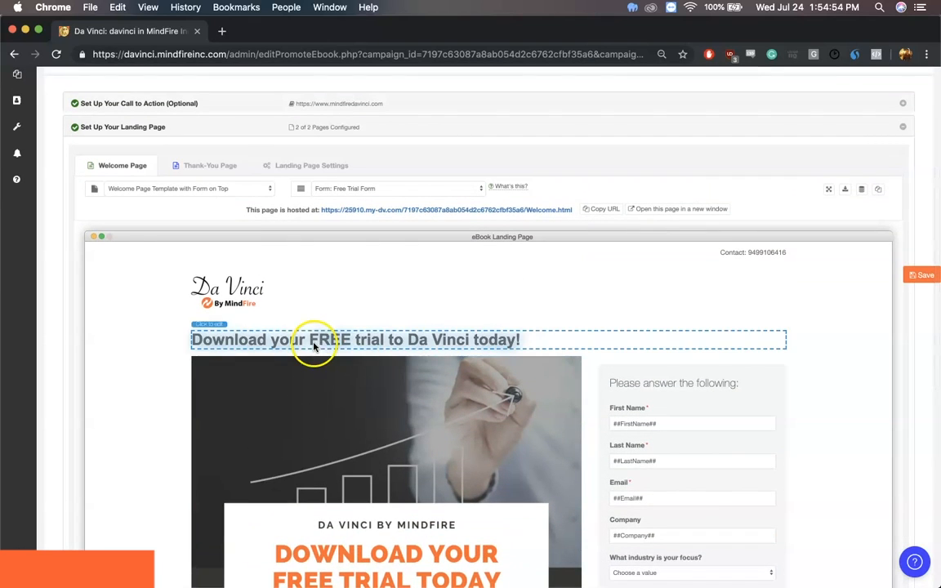
left_click(216, 166)
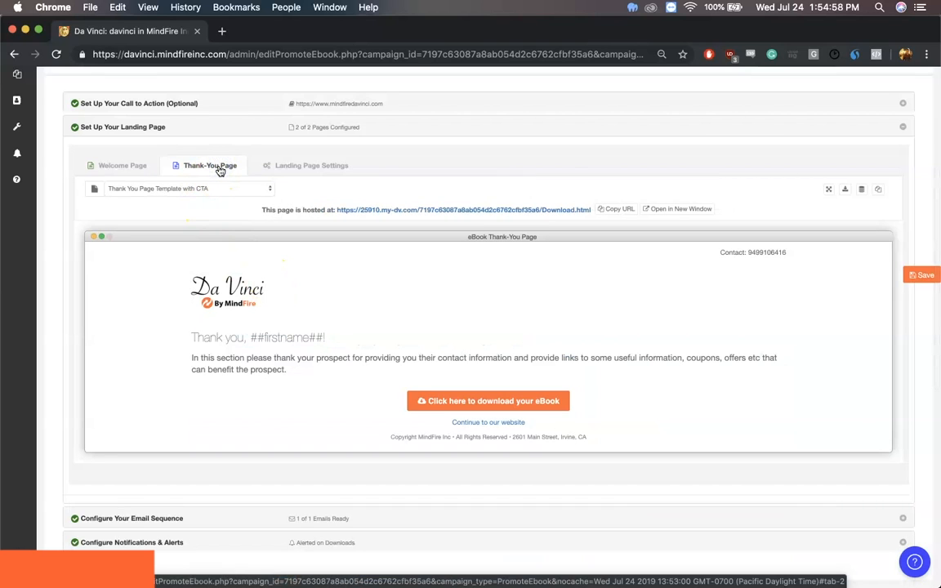
scroll(537, 232, "up", 2)
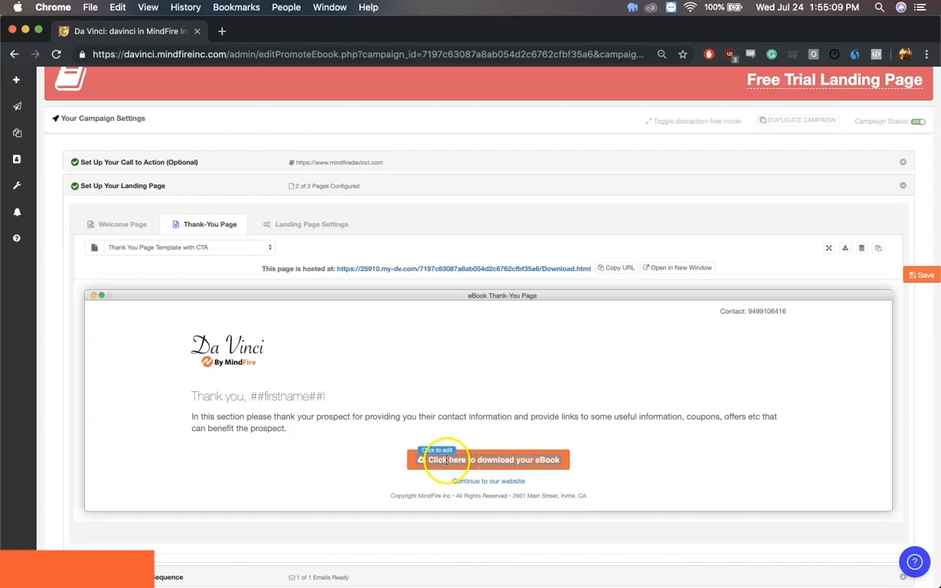
triple_click(538, 461)
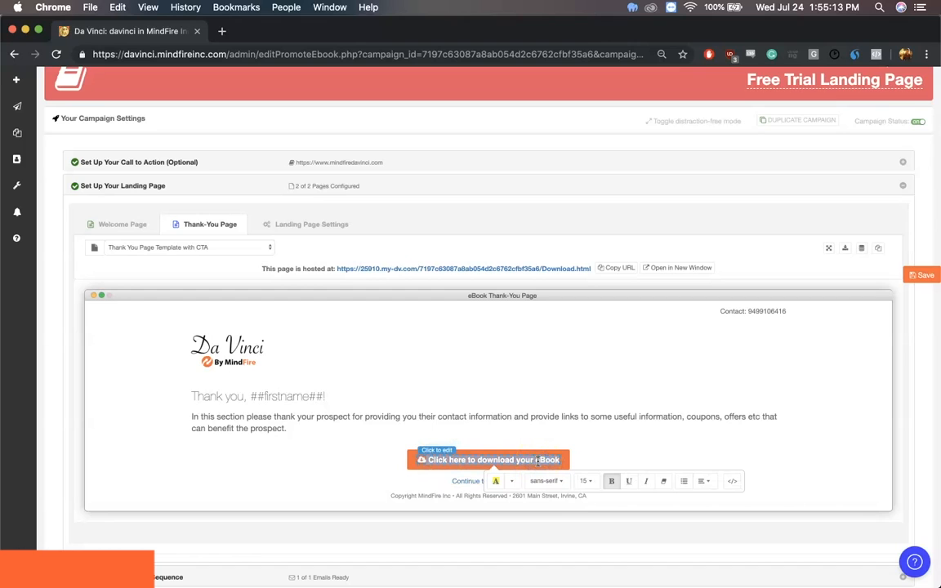
type("Click here to download your Free Trial today!")
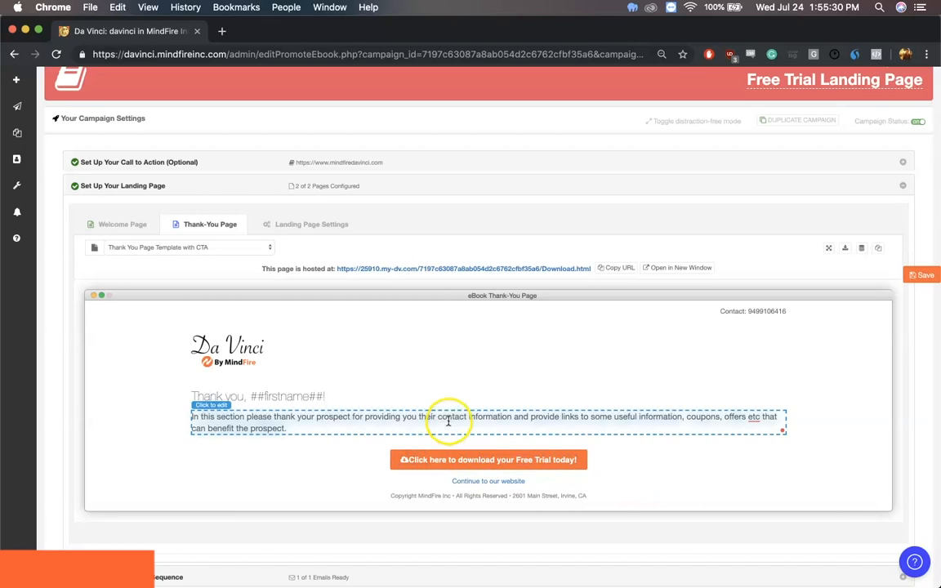
Replace the thank-you page's placeholder paragraph with "Click below to download your free trial to Da Vinci."
triple_click(448, 421)
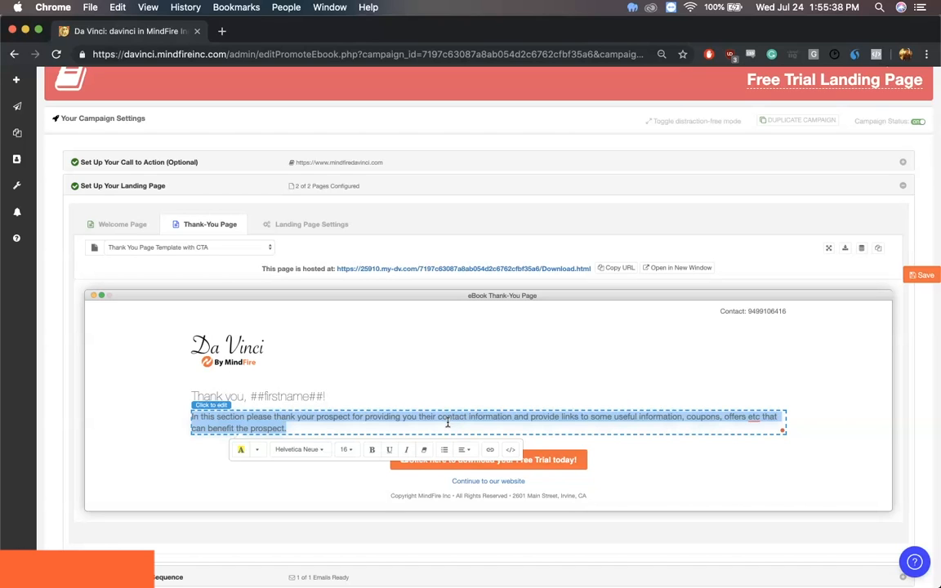
type("Click below to download your free trial to Da Vinci.")
left_click(305, 366)
left_click(201, 282)
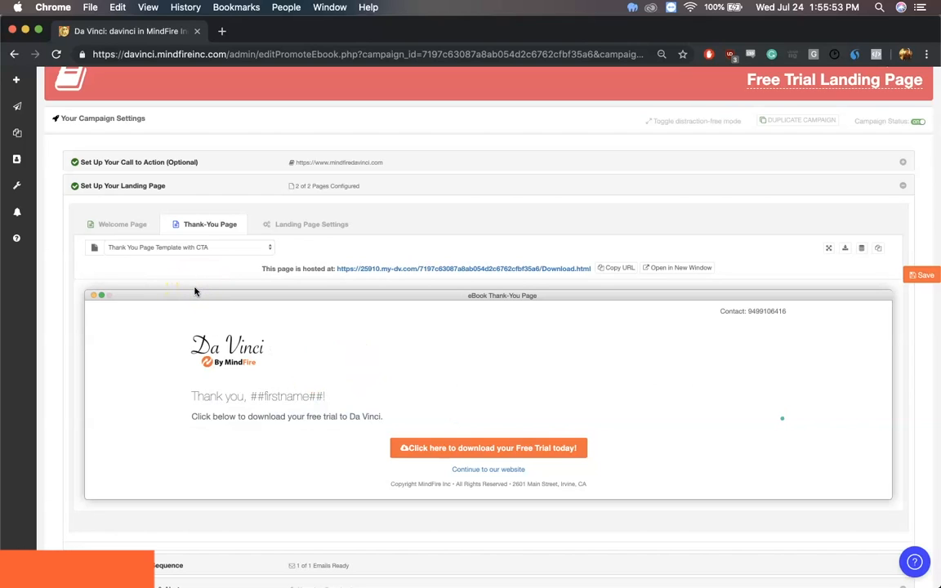
left_click(298, 329)
Switch the thank-you page to the "Thank You Template with Social and STF" template
left_click(195, 249)
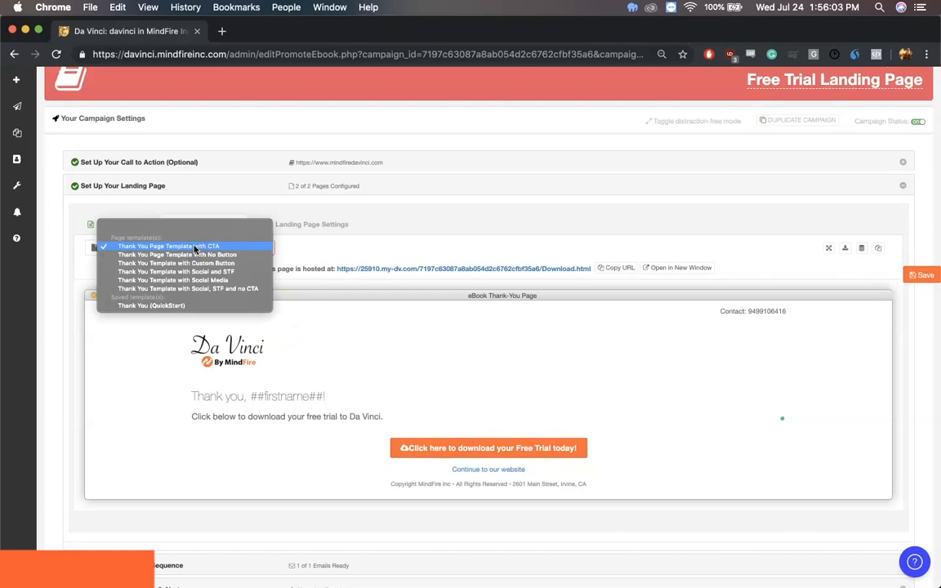
left_click(190, 274)
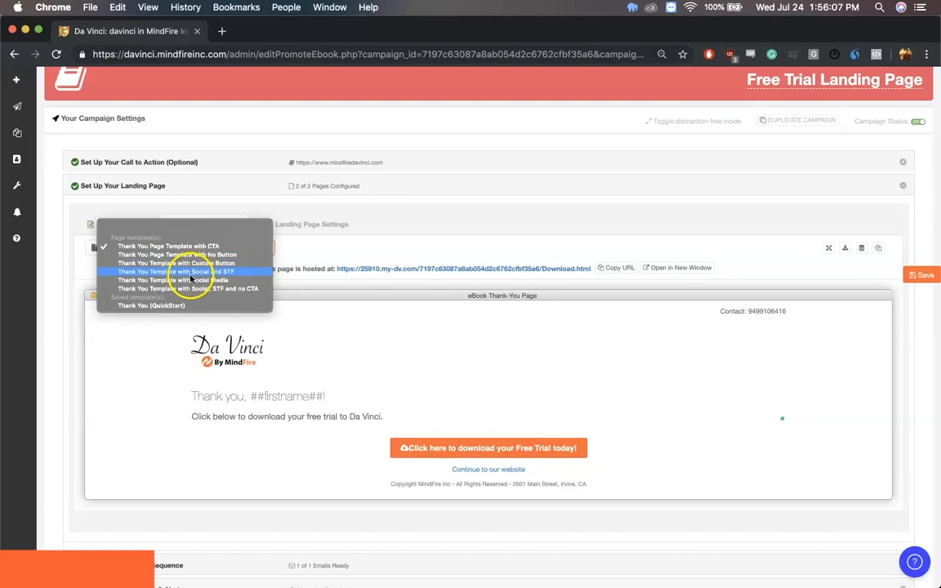
left_click(188, 279)
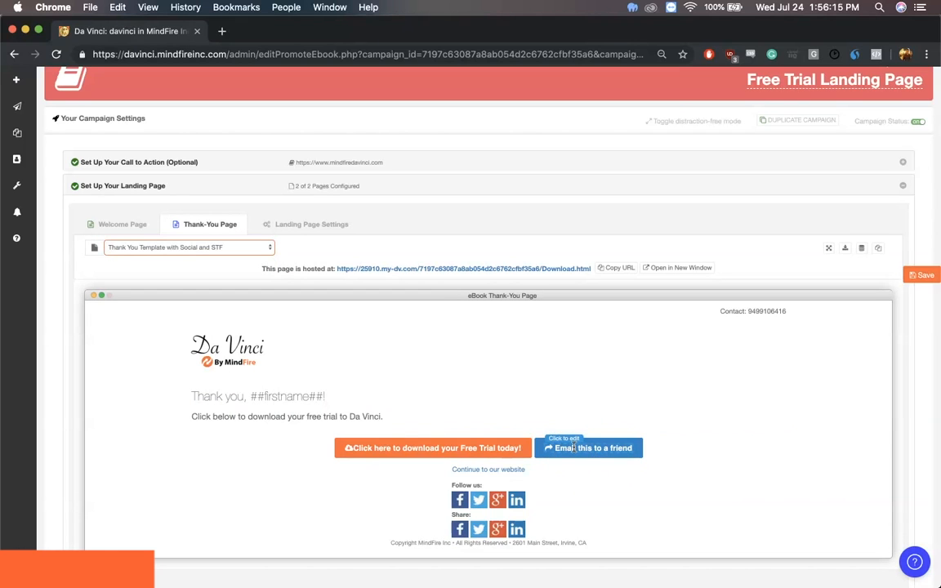
scroll(518, 430, "down", 3)
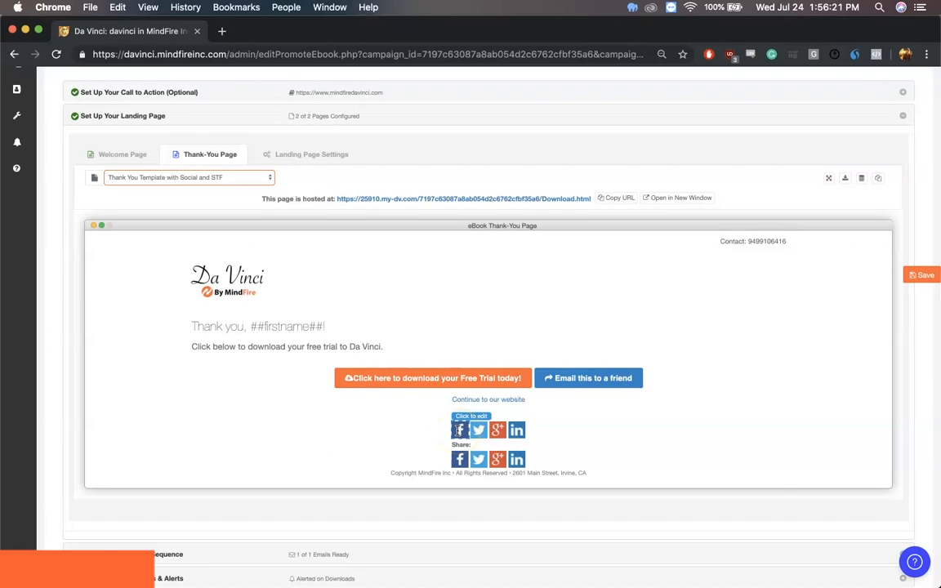
left_click(459, 459)
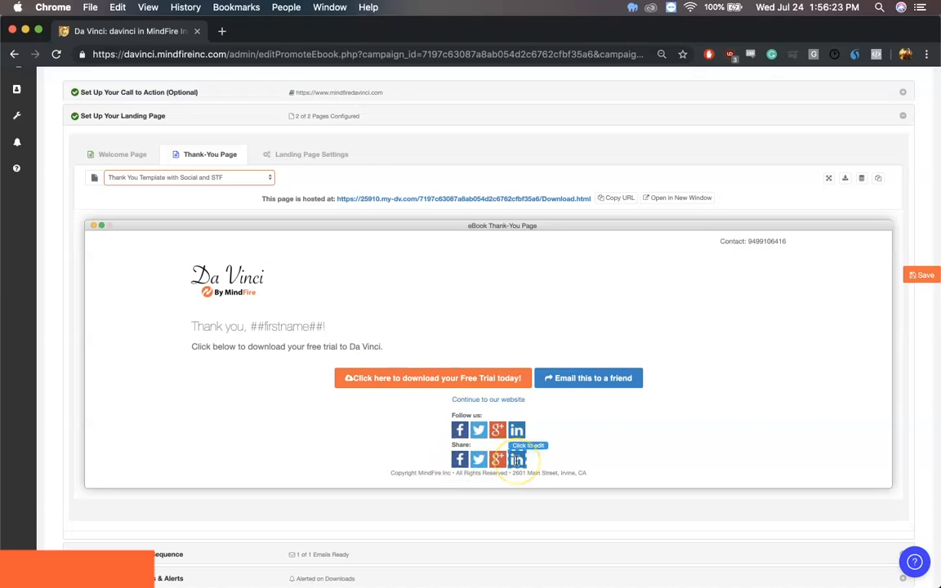
left_click(462, 421)
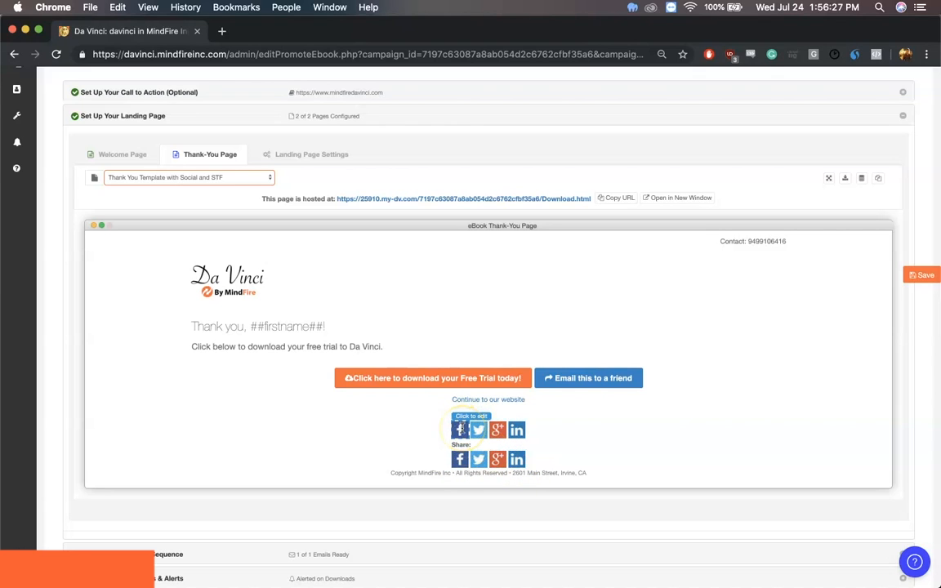
left_click(459, 430)
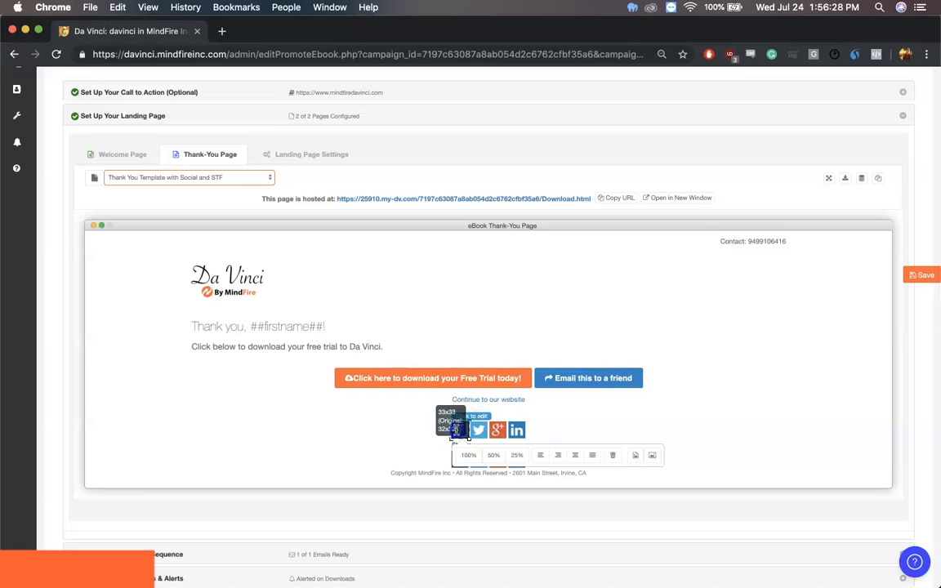
left_click(636, 464)
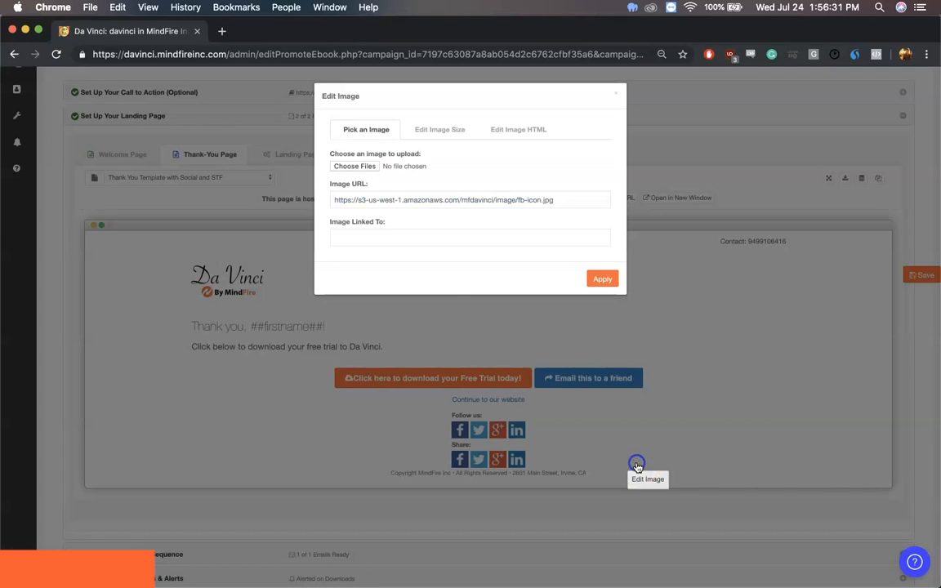
left_click(347, 232)
type("www.facebook.com/mindfiredavinci")
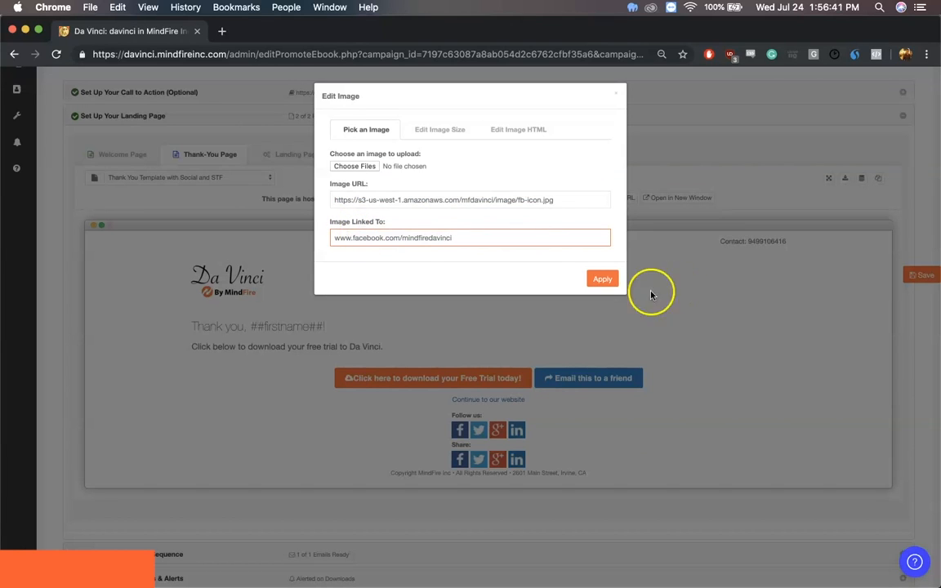
left_click(601, 280)
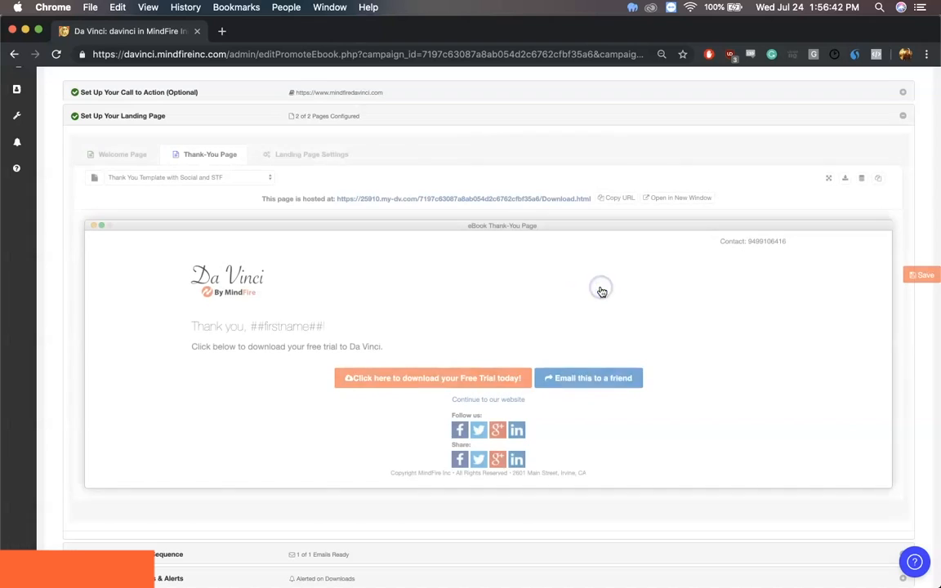
Delete the Twitter, Google+ and LinkedIn icons under "Follow us" on the thank-you page and save the campaign
left_click(485, 431)
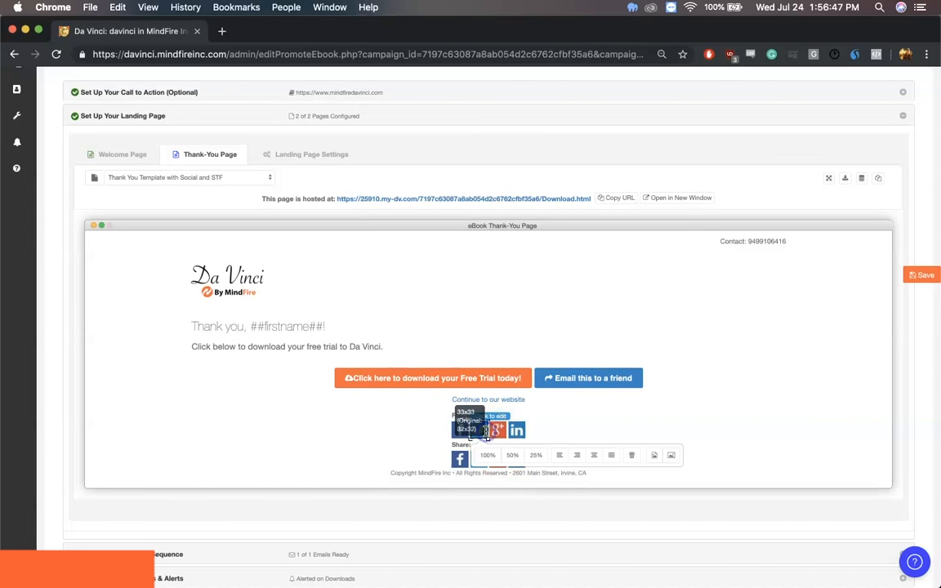
left_click(636, 461)
left_click(488, 430)
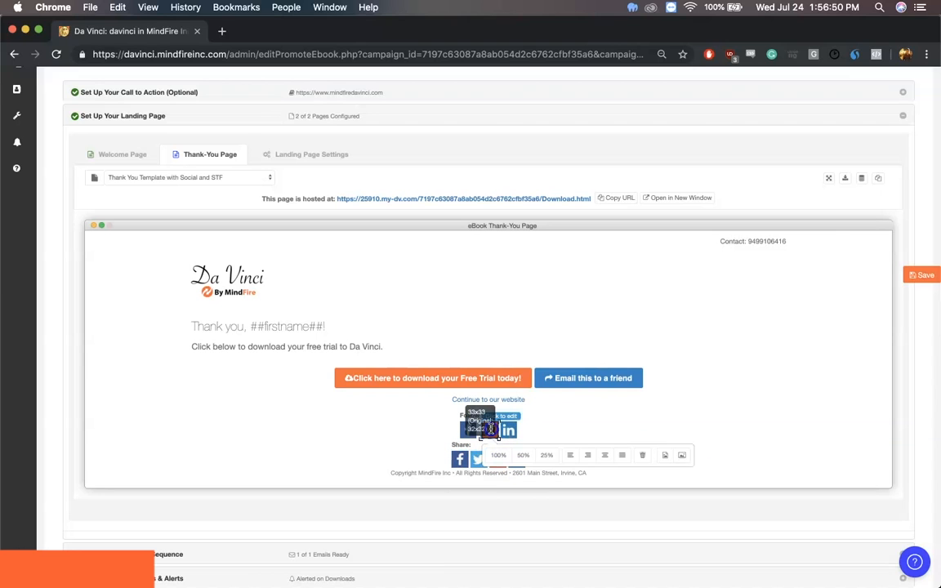
left_click(641, 455)
left_click(493, 429)
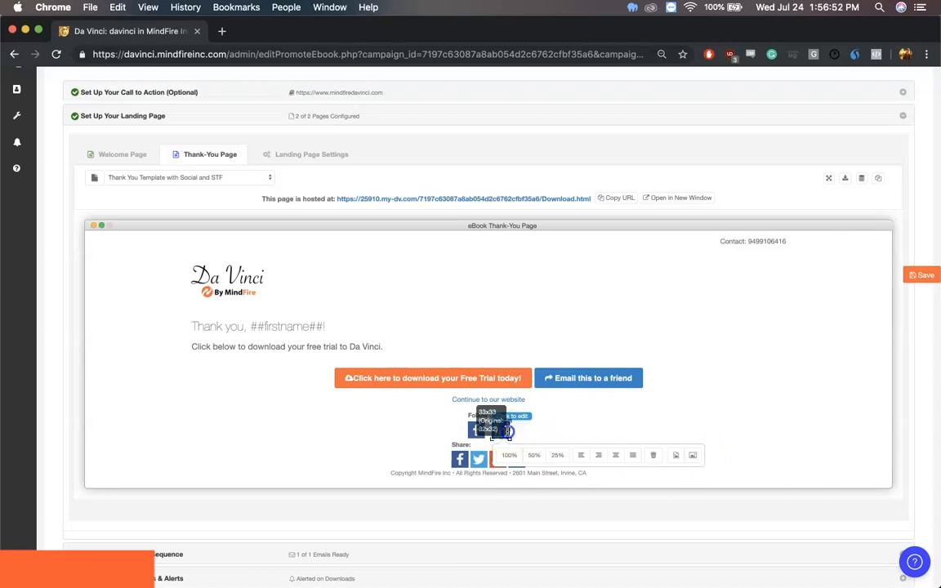
left_click(654, 454)
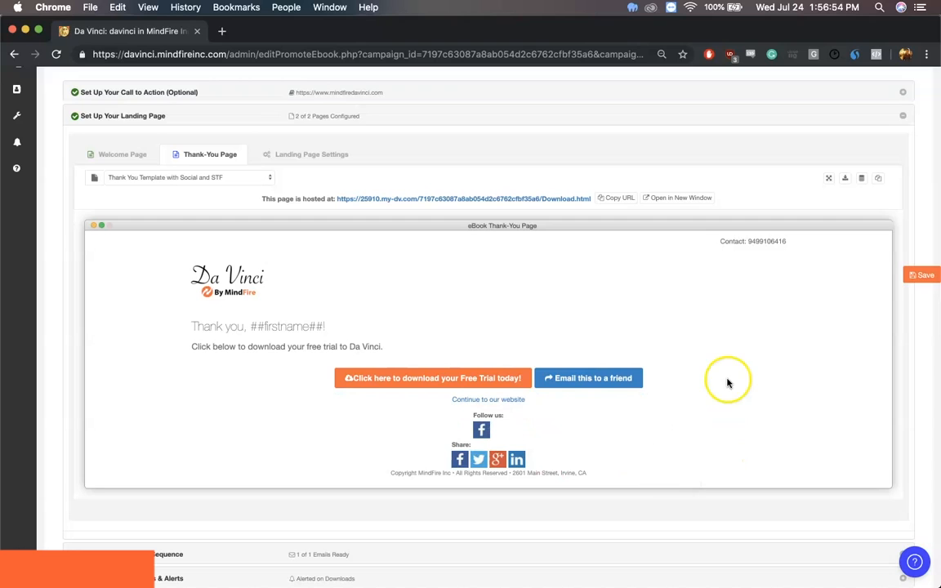
left_click(922, 276)
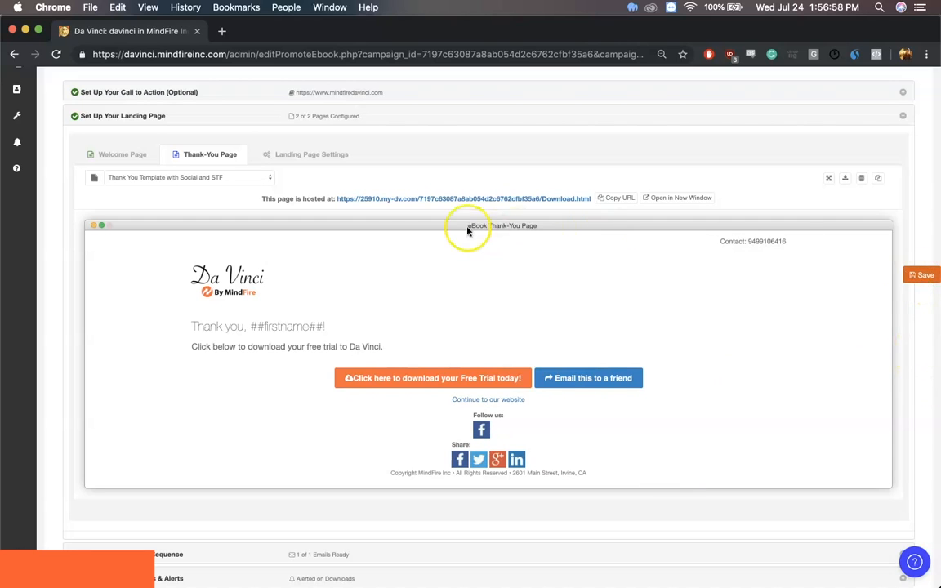
Open the landing page settings and look at the help article on adding your own domain
left_click(315, 157)
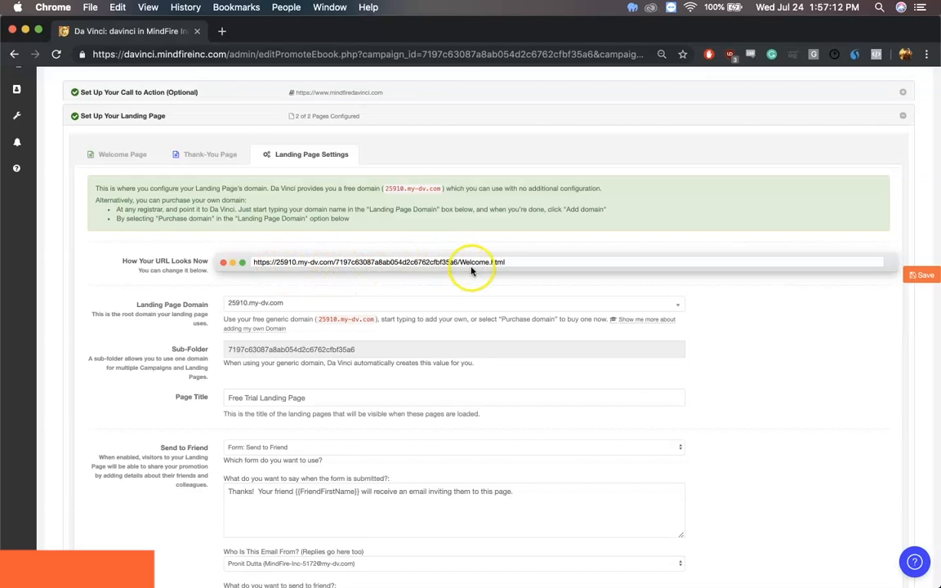
scroll(378, 335, "down", 1)
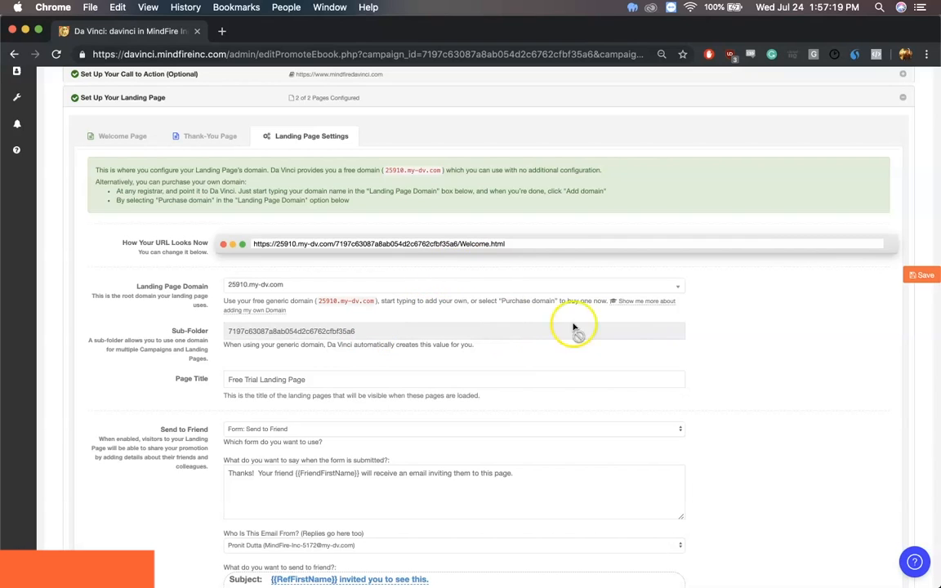
left_click(658, 301)
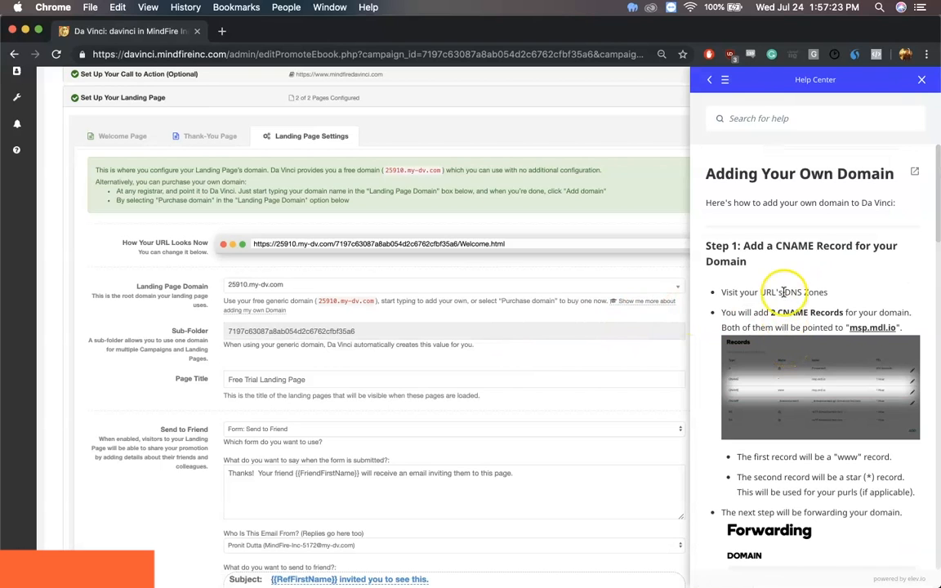
left_click(921, 79)
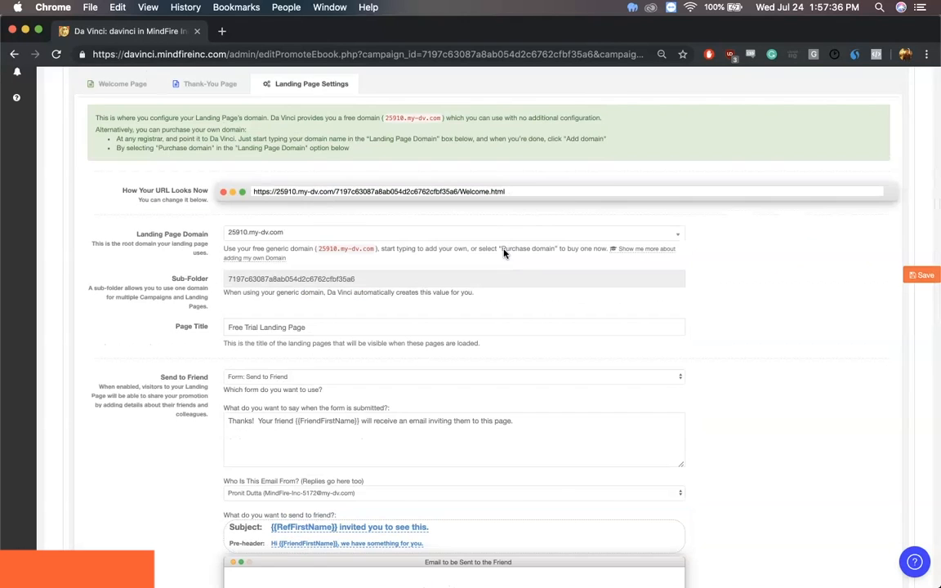
Change the sender of the Send to Friend email to the first address in the sender list
scroll(504, 253, "down", 5)
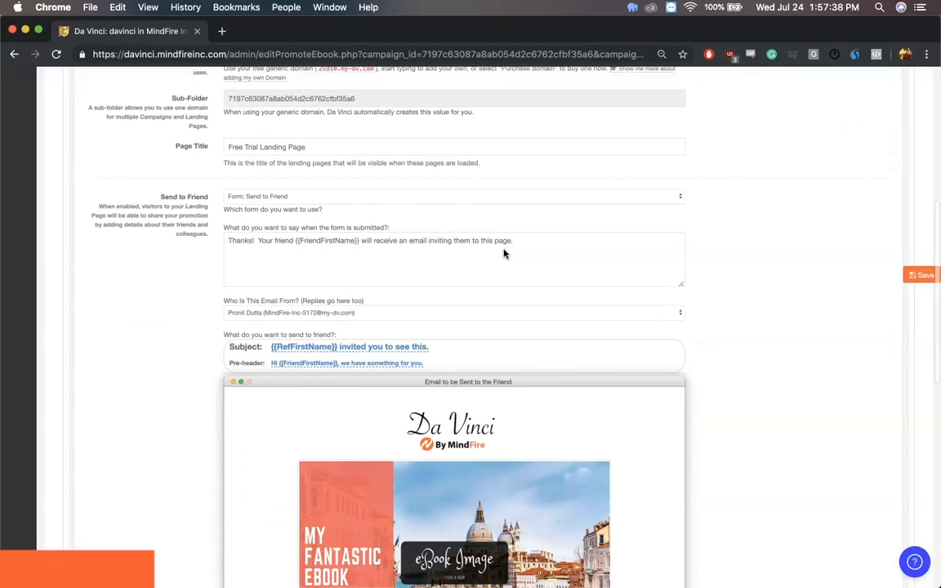
scroll(504, 253, "down", 2)
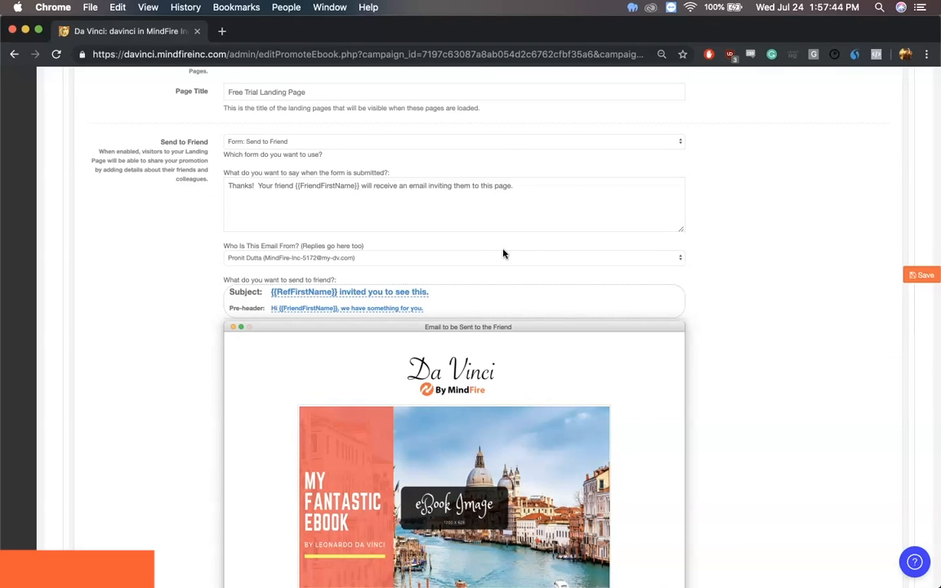
scroll(504, 258, "down", 1)
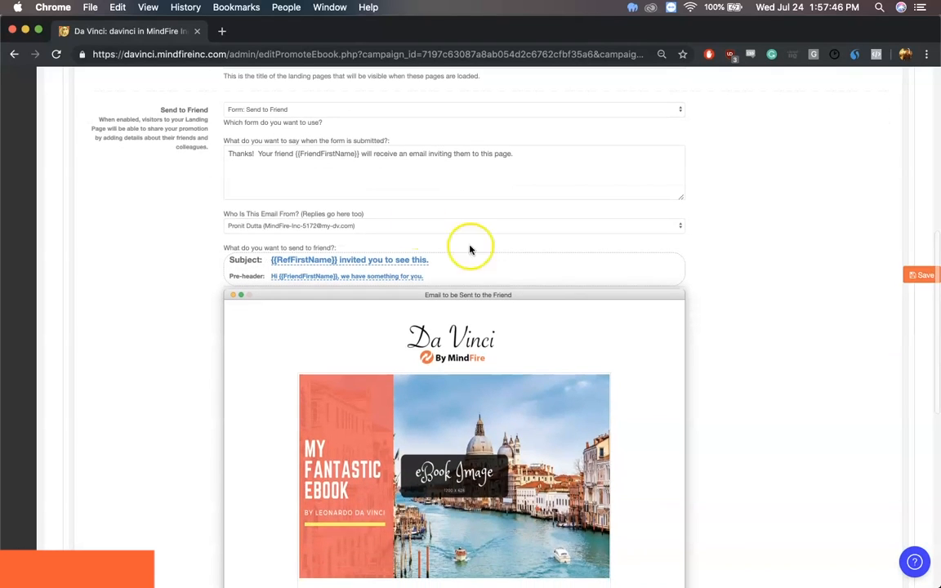
left_click(252, 231)
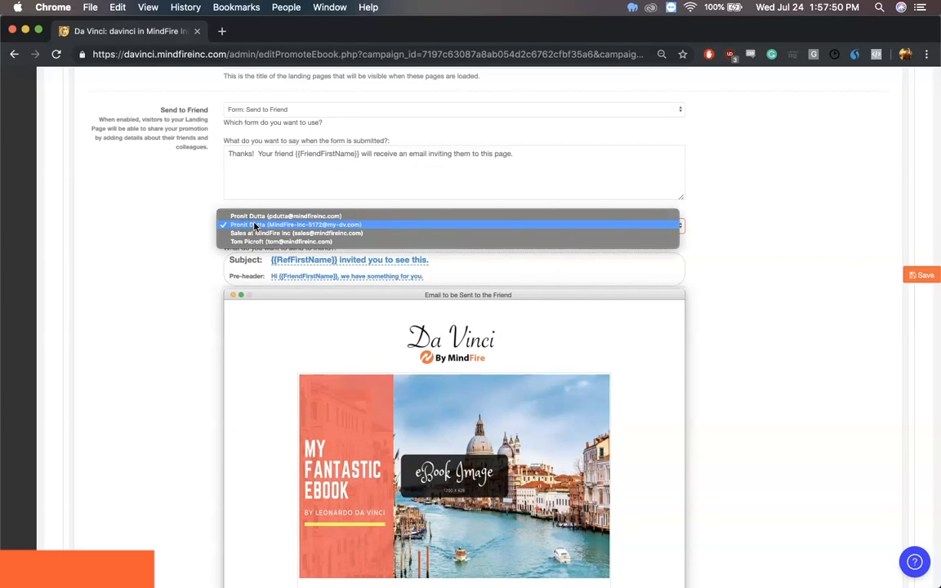
left_click(245, 217)
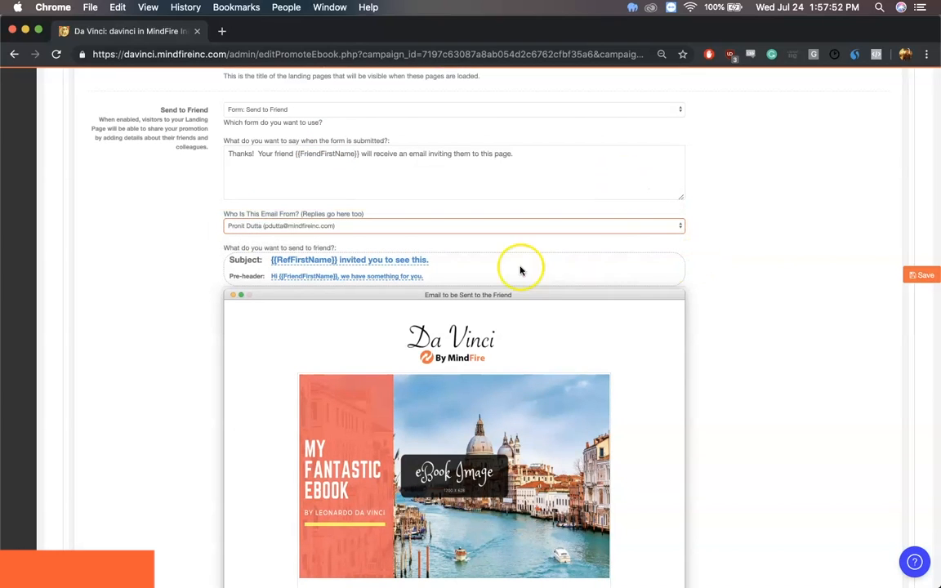
Set the Send to Friend email's subject to "{{RefFirstName}} invited you to try Da Vinci for free!"
left_click(354, 265)
left_click_drag(367, 264, 470, 263)
type("try Da Vinci for free!")
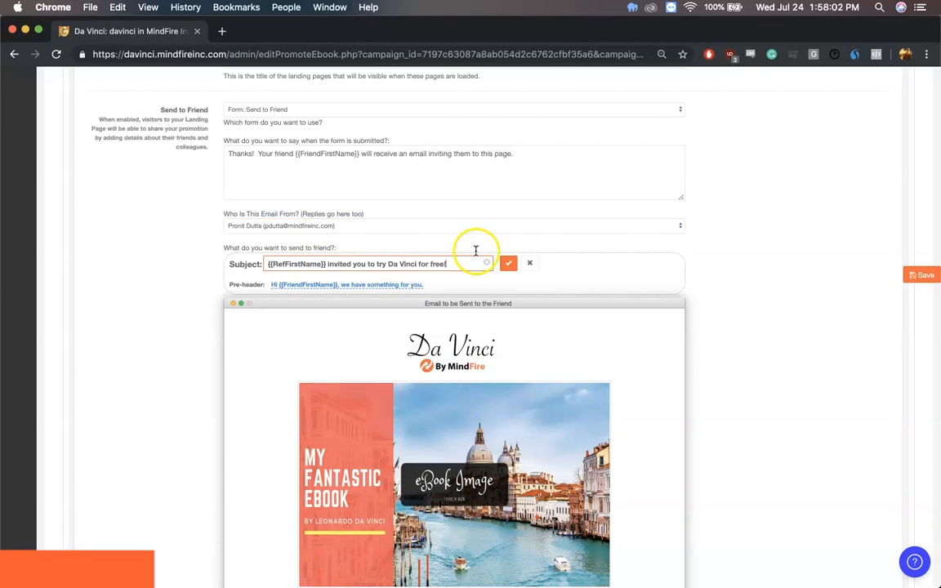
left_click(508, 263)
Replace the eBook placeholder image in the Send to Friend email with the "Download your free trial today" image from the gallery
scroll(499, 410, "down", 5)
scroll(500, 409, "down", 3)
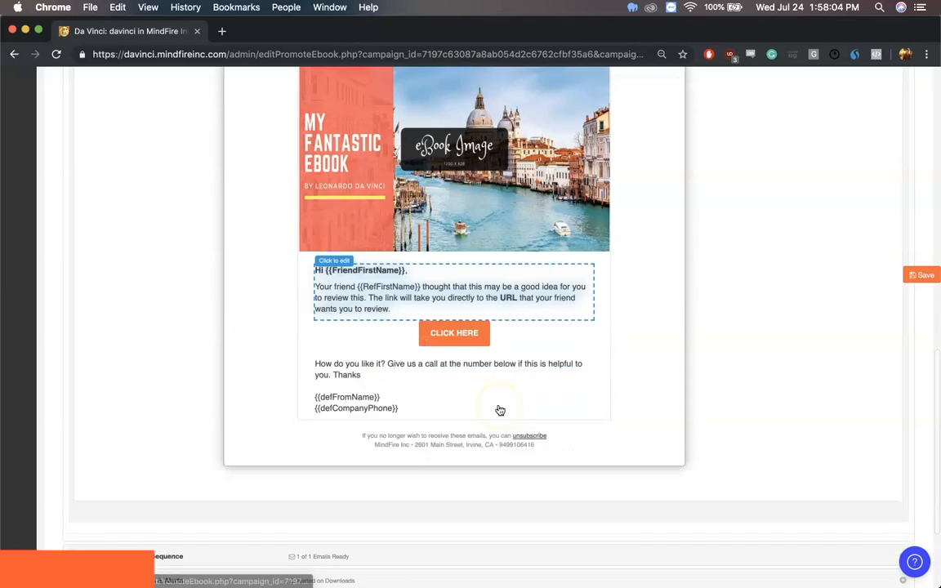
scroll(500, 409, "up", 3)
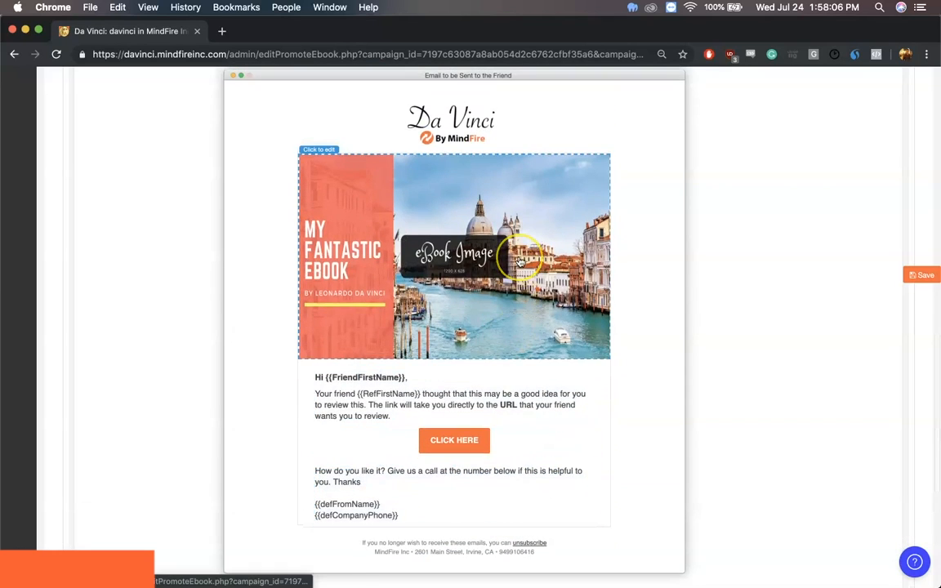
left_click(484, 220)
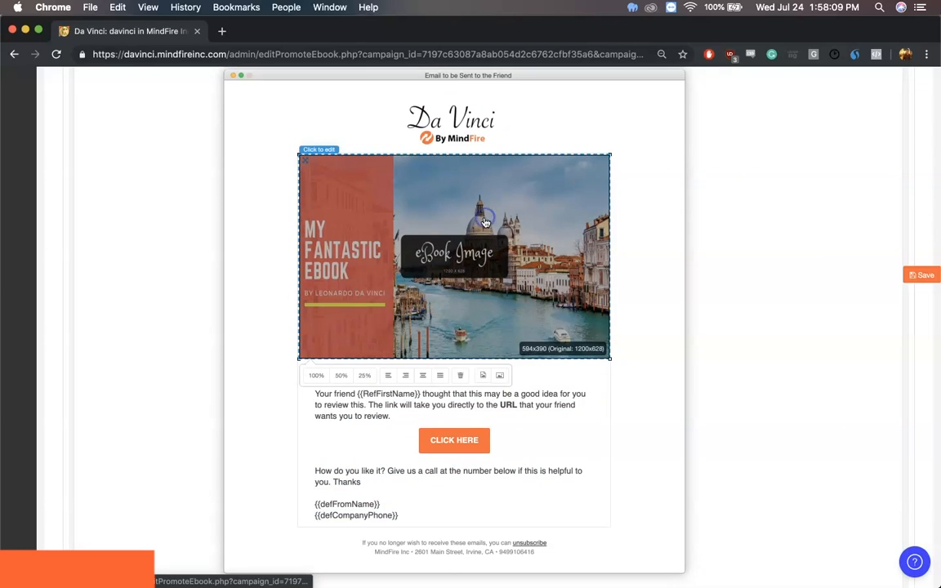
left_click(499, 376)
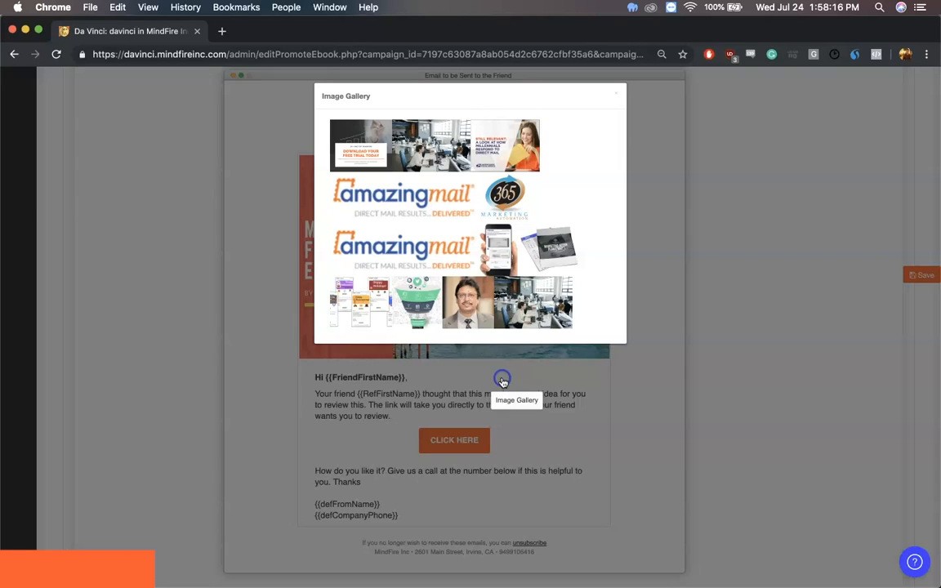
left_click(360, 153)
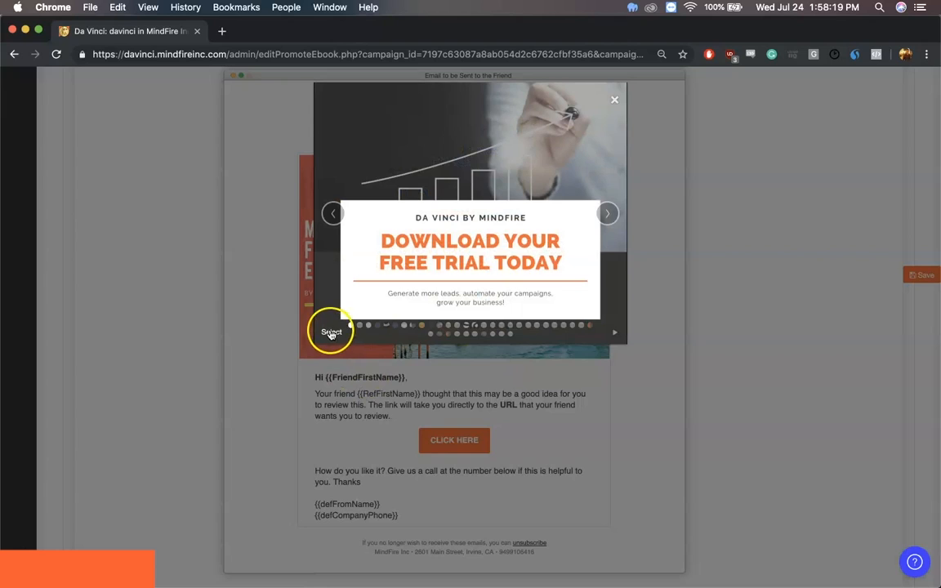
left_click(331, 328)
Reword the Send to Friend email's body to "Your friend {{RefFirstName}} thought that you might benefit from using Da Vinci for your marketing needs!"
scroll(448, 441, "down", 3)
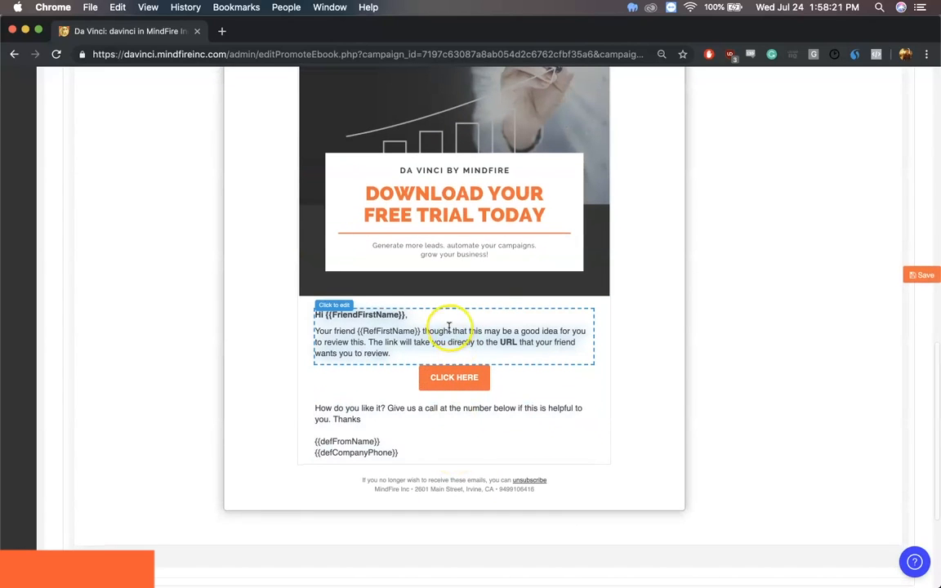
left_click_drag(395, 353, 468, 332)
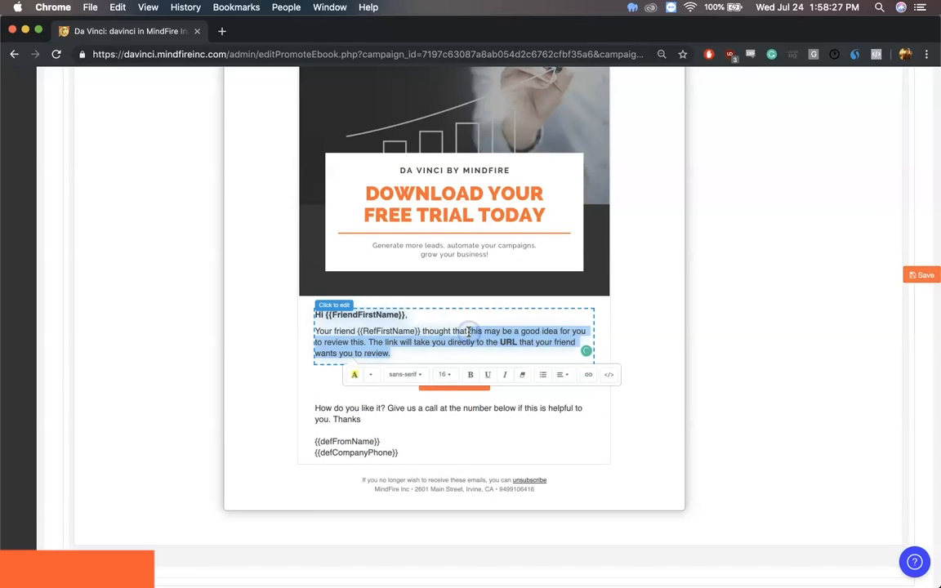
type("at you might benefit from using Da Vinci for your marketing needs!")
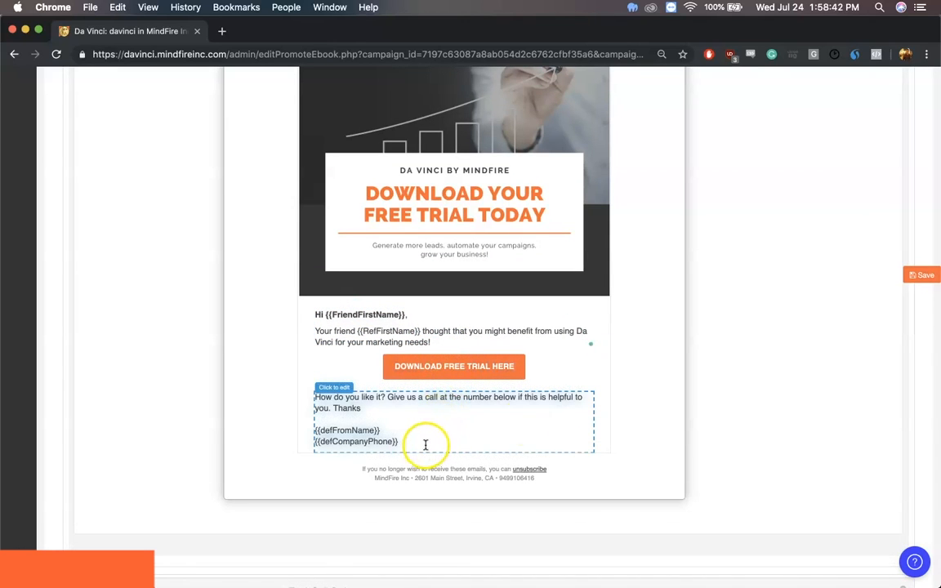
Save the Send to Friend email changes and collapse the landing page setup section
left_click(808, 353)
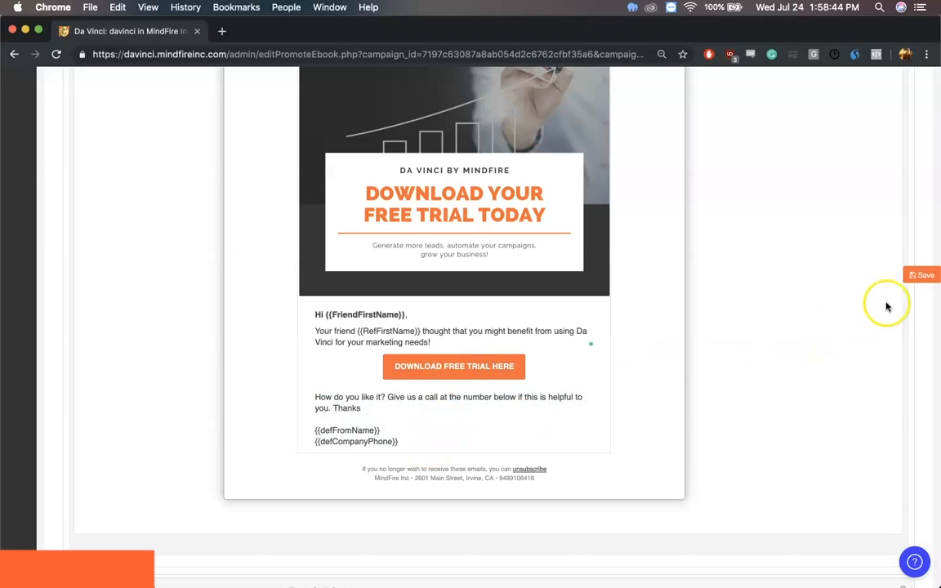
left_click(916, 276)
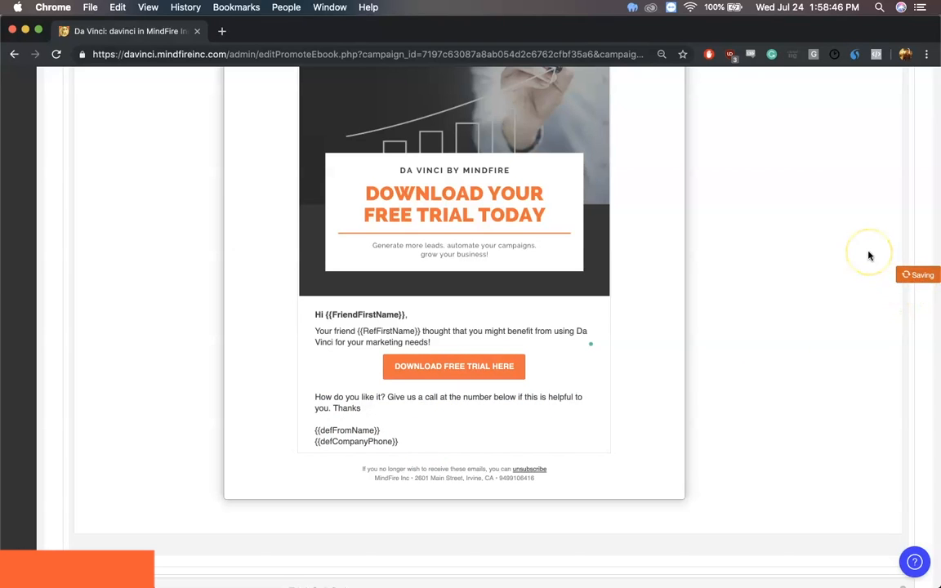
scroll(869, 256, "up", 8)
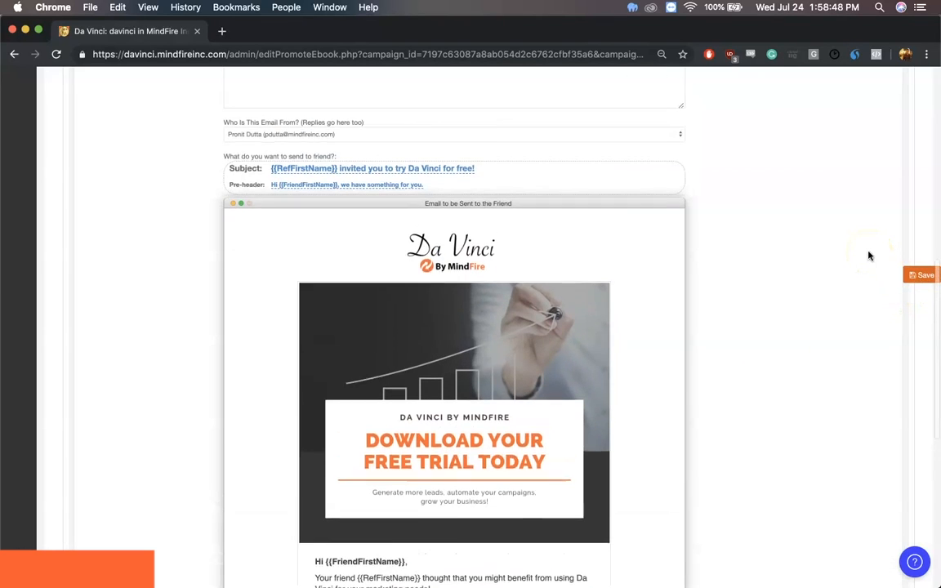
scroll(869, 256, "up", 3)
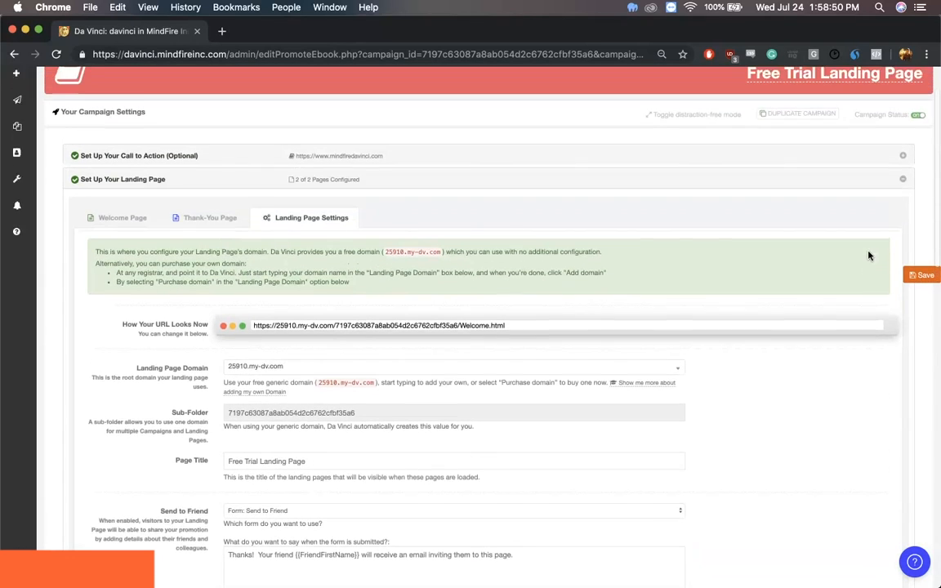
left_click(902, 199)
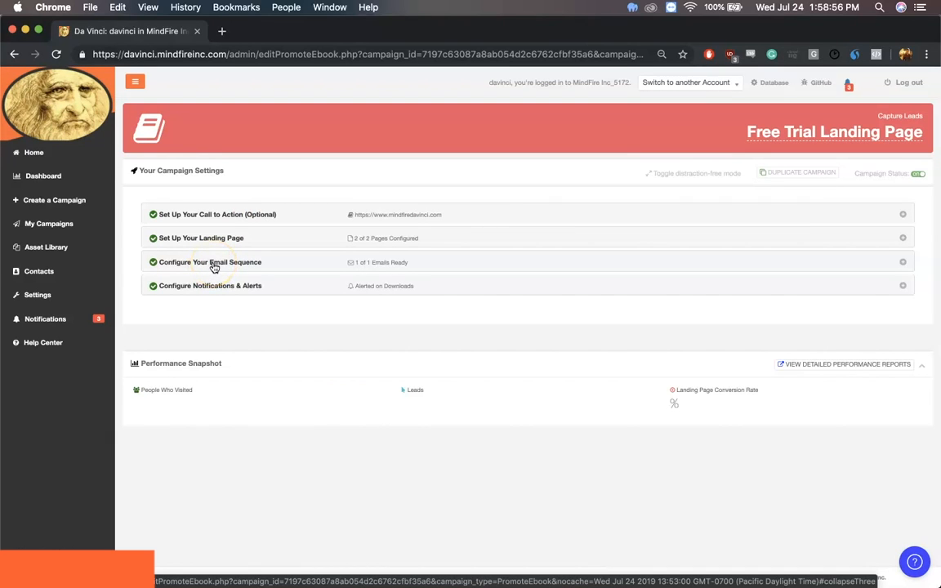
Open the campaign's email sequence and review the default email sent after form submit
left_click(214, 268)
left_click(294, 357)
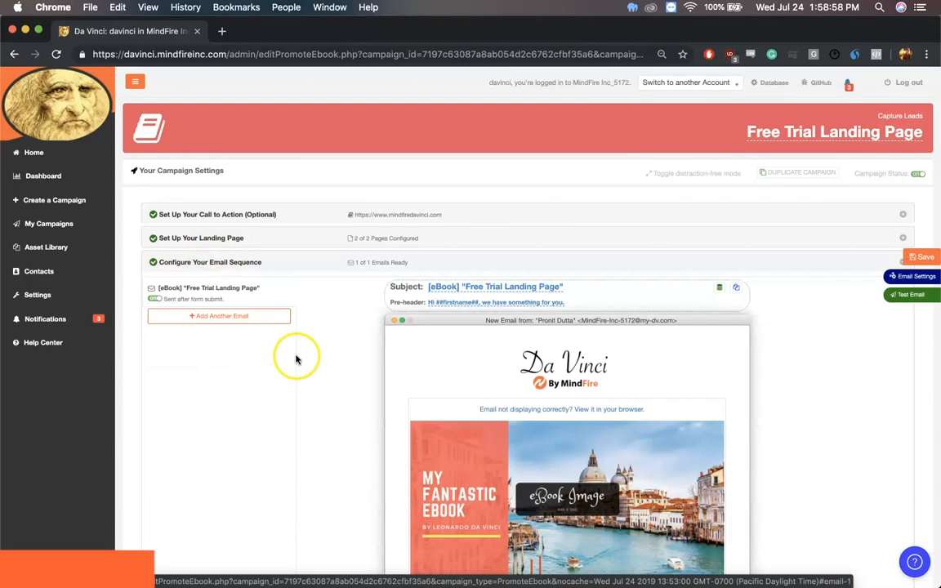
scroll(296, 360, "down", 2)
scroll(297, 359, "down", 2)
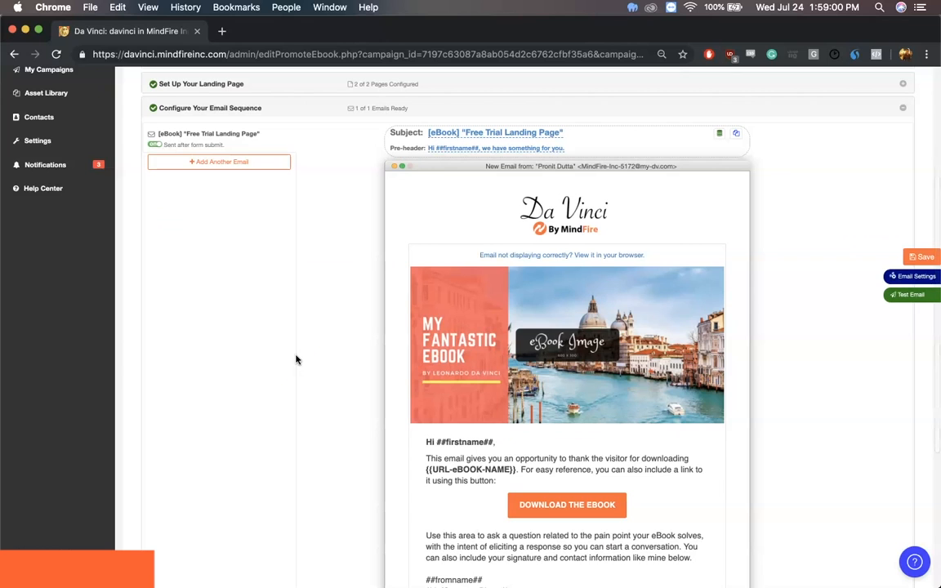
scroll(296, 359, "down", 1)
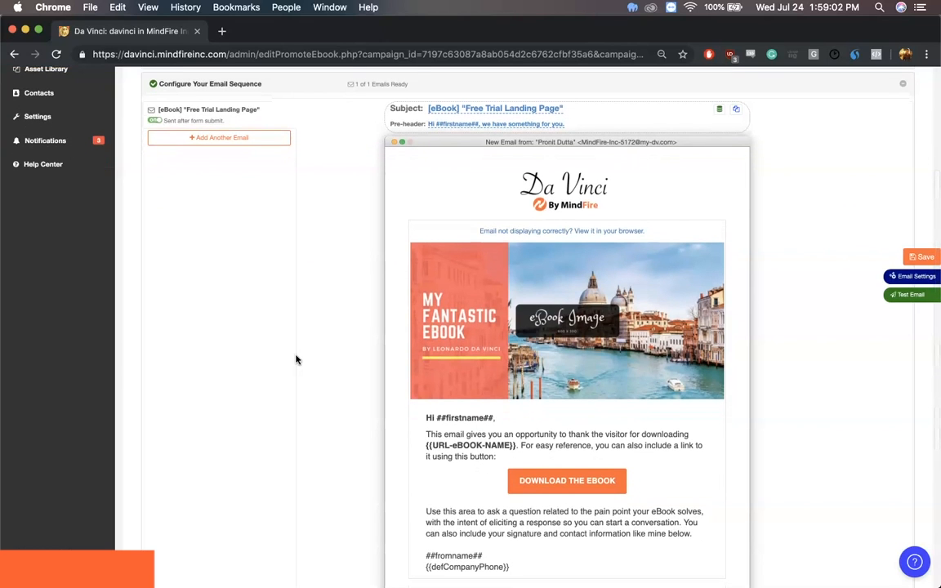
Set the first sequence email's subject to "Thanks for downloading your free trial to Da Vinci!"
scroll(296, 359, "up", 3)
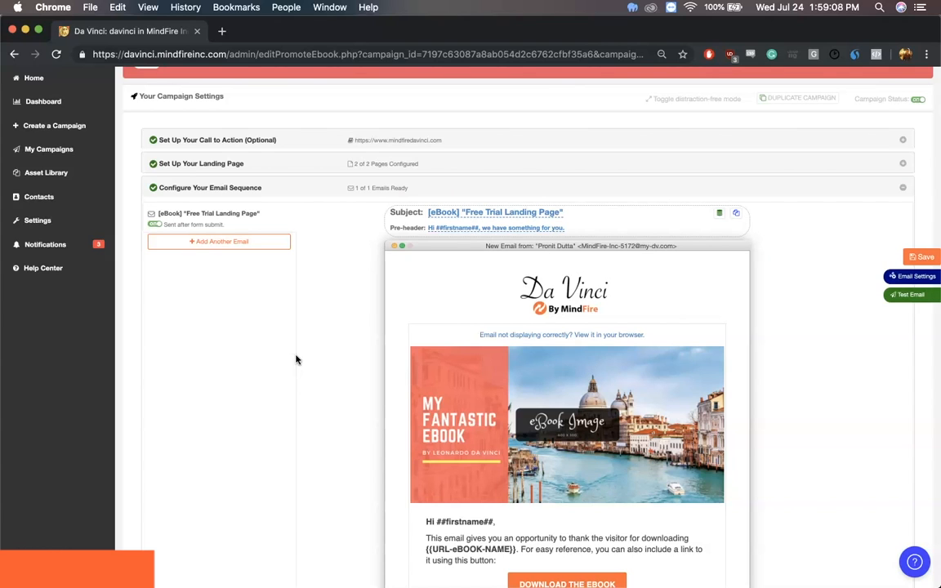
left_click(474, 217)
triple_click(474, 214)
type("Tha")
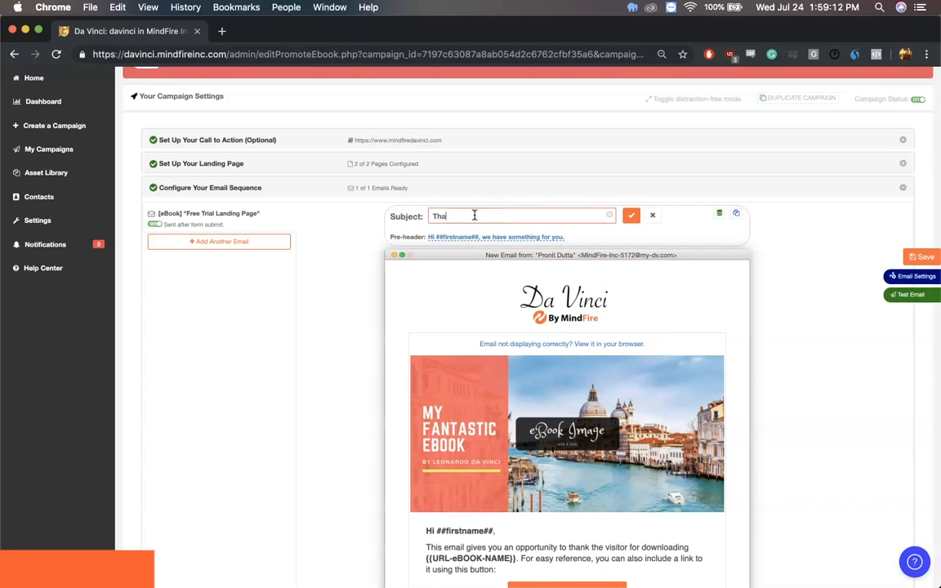
type("nks for downalo")
key("BackSpace")
key("BackSpace")
key("BackSpace")
type("loading your free trial to Da Vinci!")
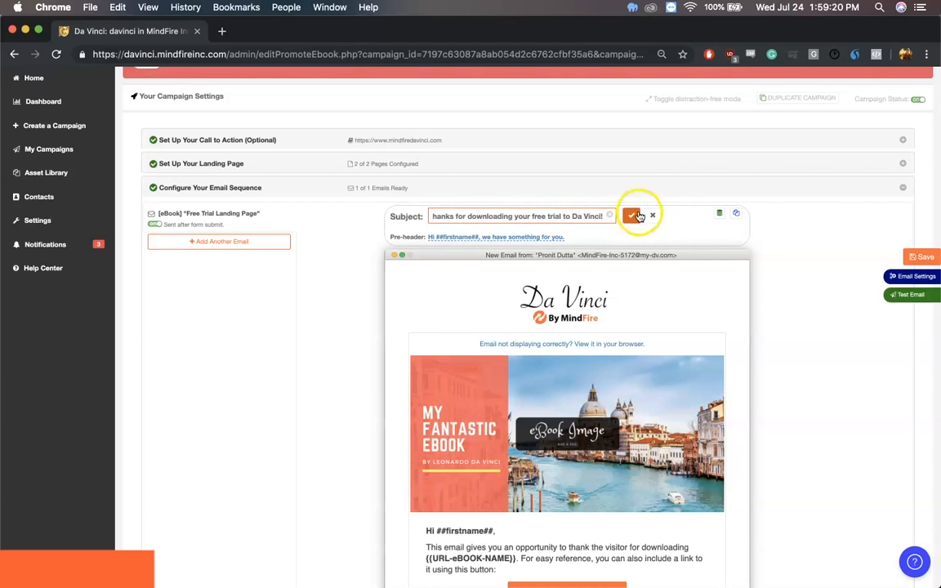
left_click(637, 216)
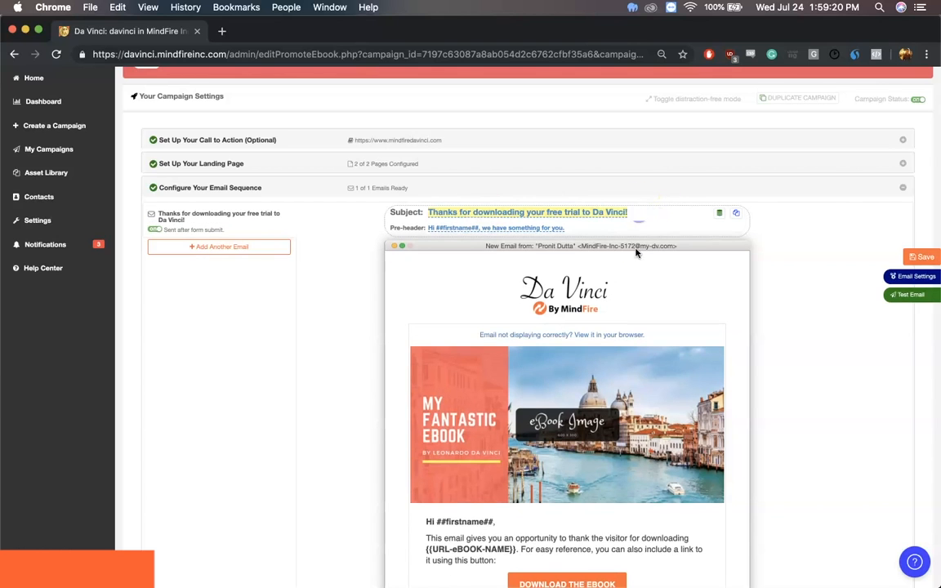
Delete the eBook placeholder image from the first sequence email
scroll(621, 359, "down", 3)
left_click(628, 283)
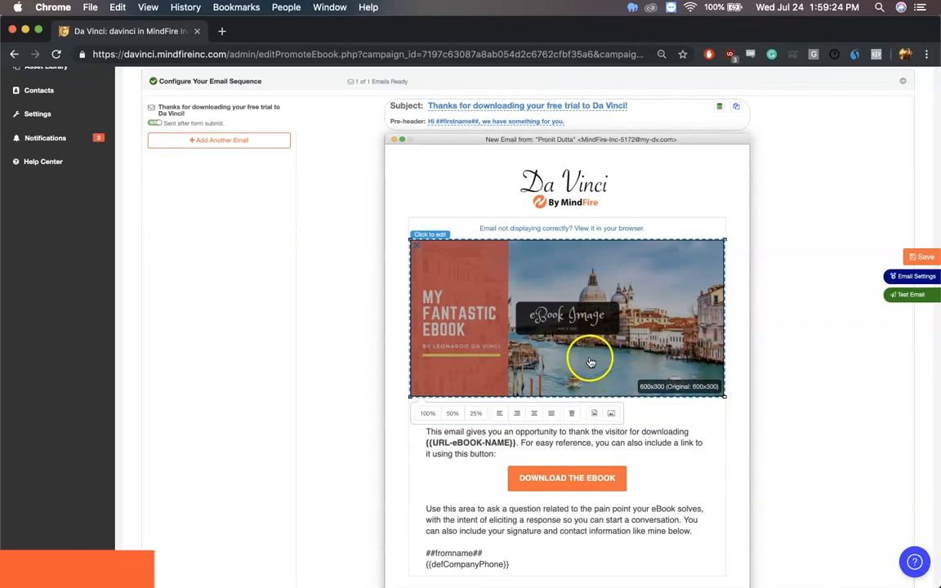
left_click(570, 416)
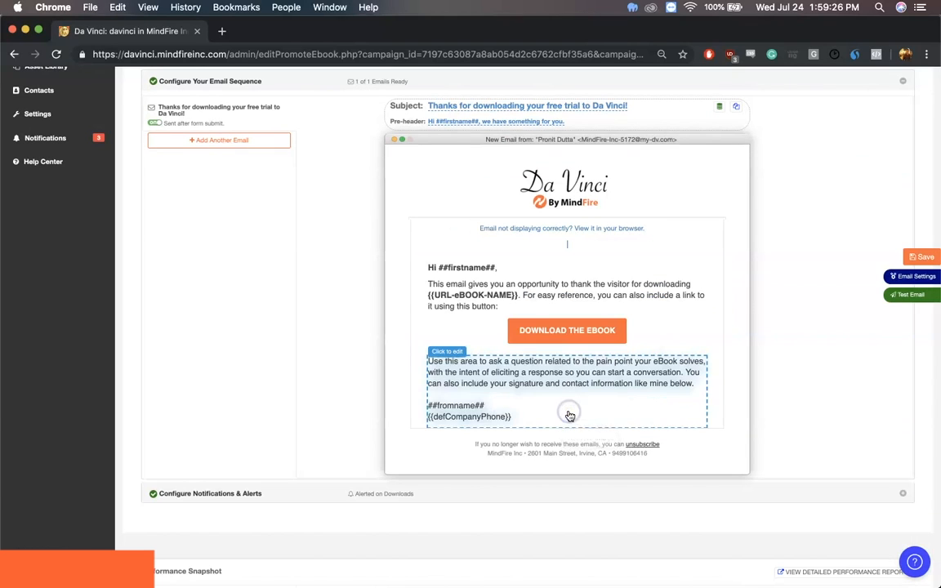
Reword the intro to "Here's your free trial to Da Vinci:", the button to "DOWNLOAD HERE" and the closing to invite feedback or a free demo
left_click_drag(538, 309, 427, 283)
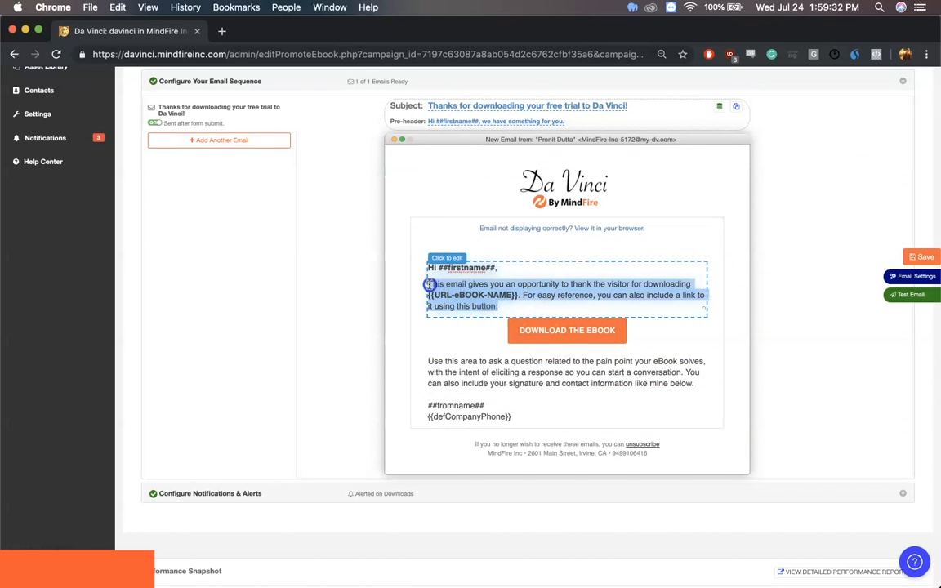
type("Here's")
type("your free trial to Da Vinci:")
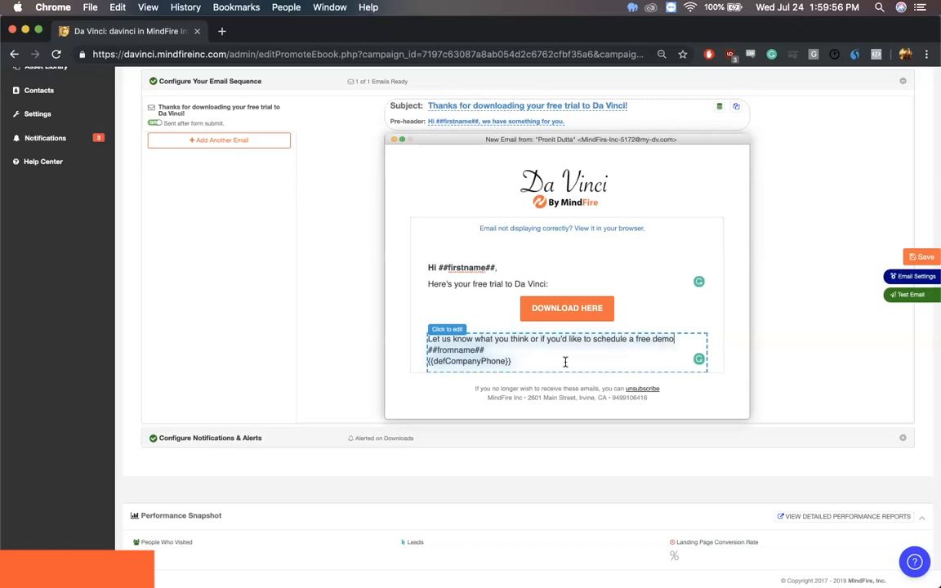
key("Return")
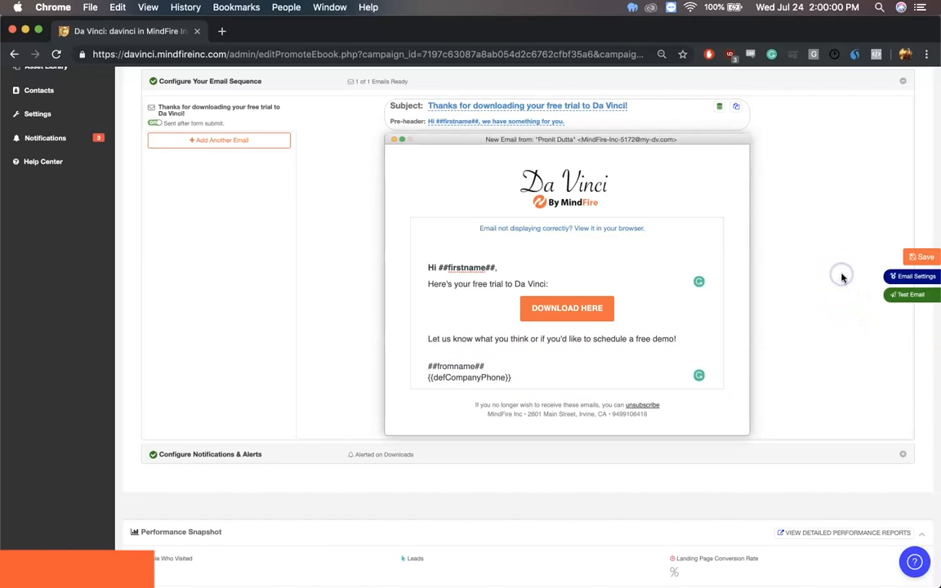
Set the email's sender to the first listed address and its template to "Company: Logo on Left, Button in Middle", and save
left_click(913, 280)
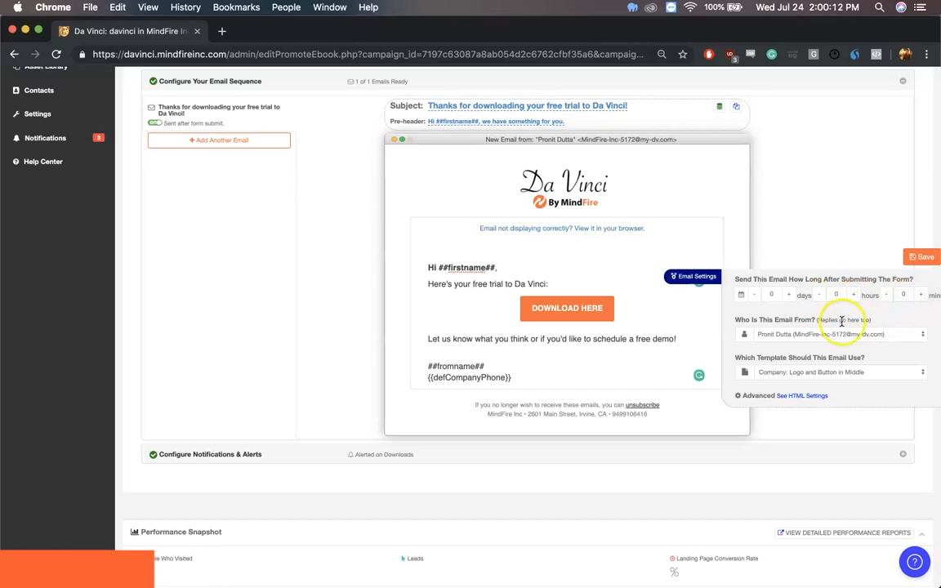
left_click(795, 333)
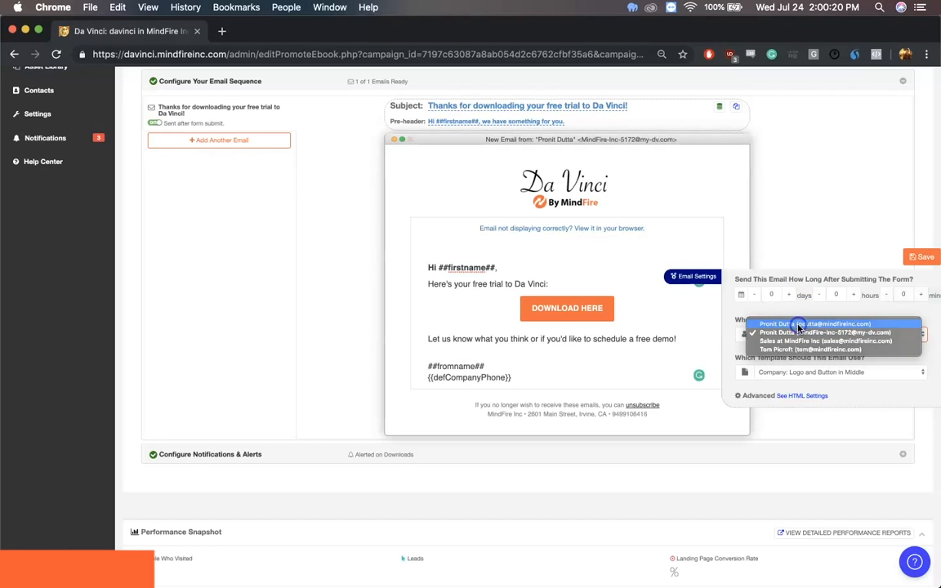
left_click(798, 324)
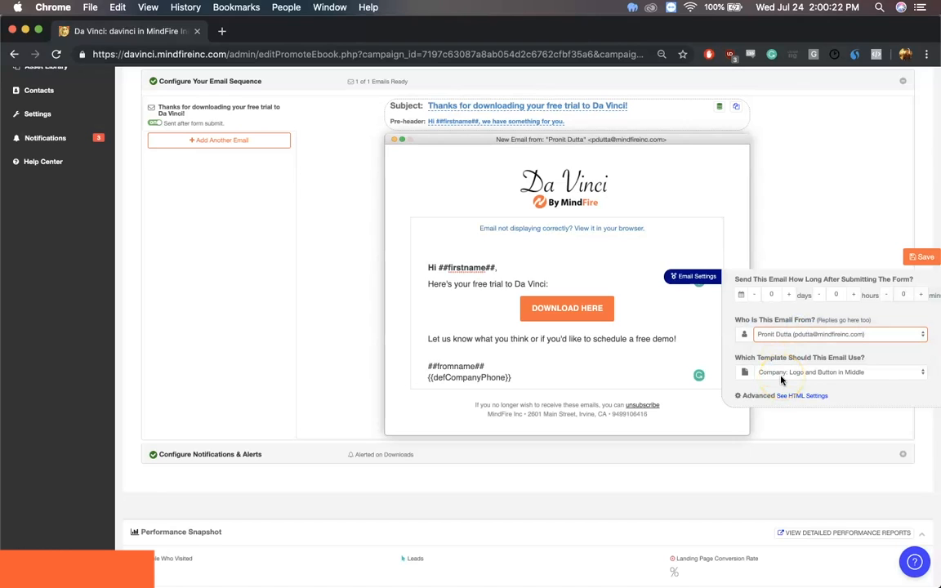
left_click(780, 373)
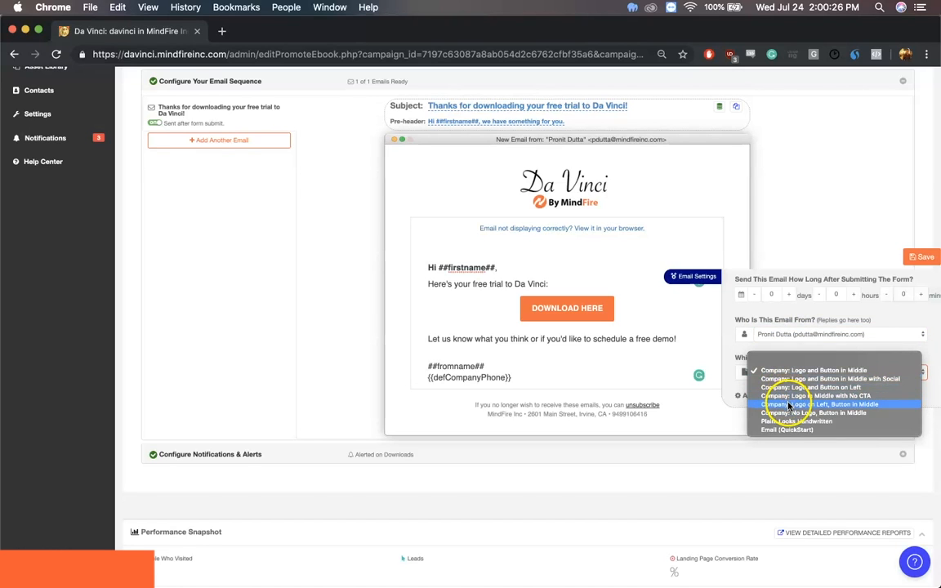
left_click(789, 405)
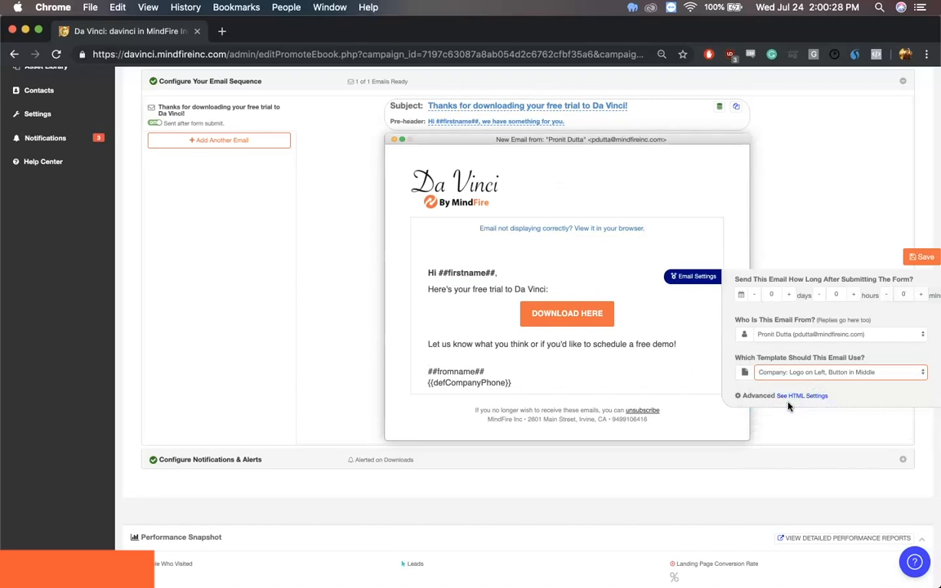
left_click(918, 257)
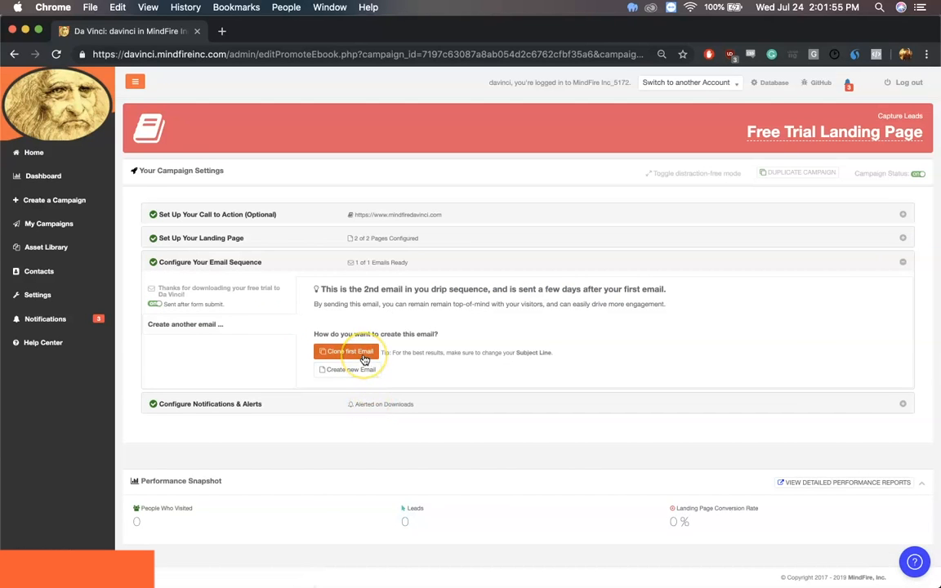
Clone the first email as the second drip email and set its subject to "Have you had a chance to try Da Vinci yet?"
left_click(364, 360)
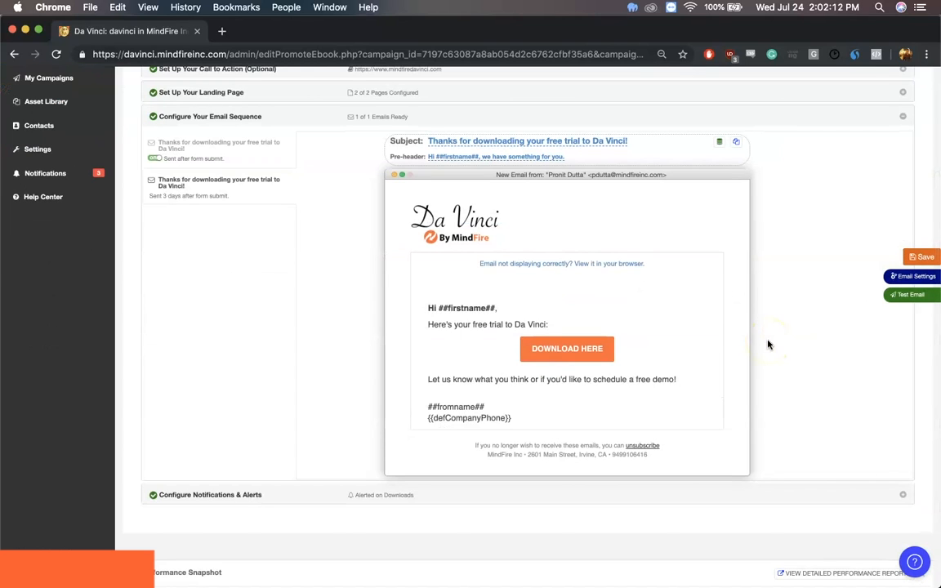
scroll(530, 218, "up", 2)
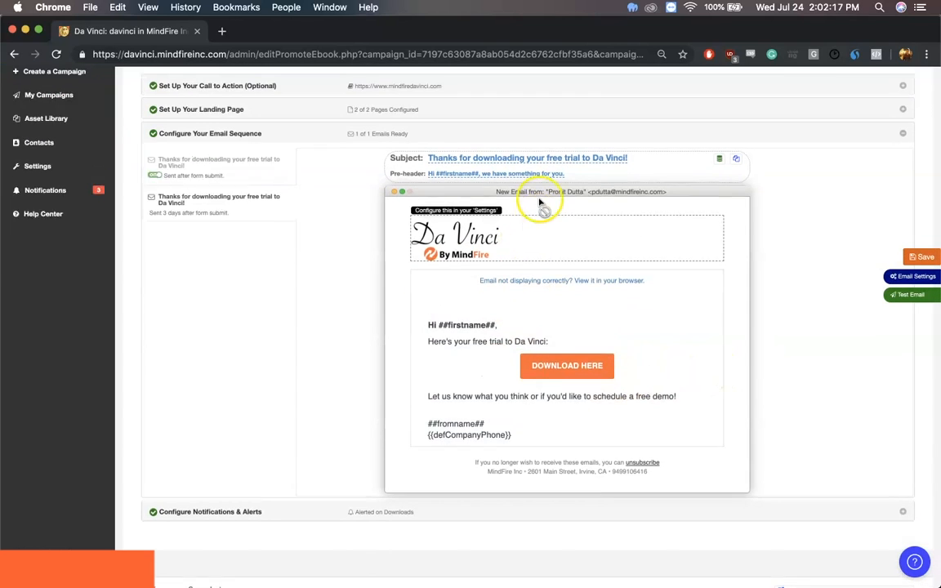
left_click(531, 205)
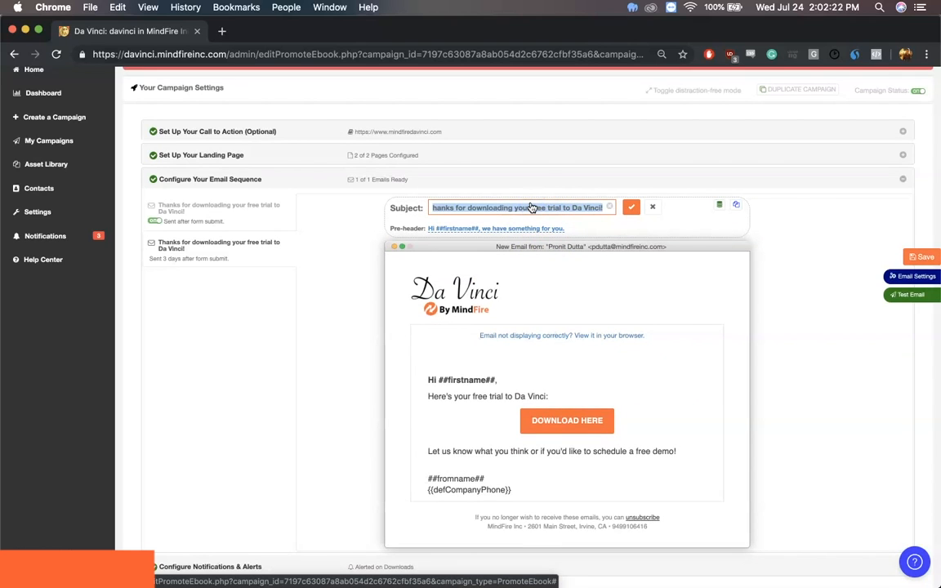
type("Have you had a chance to try Da Vinci yet?")
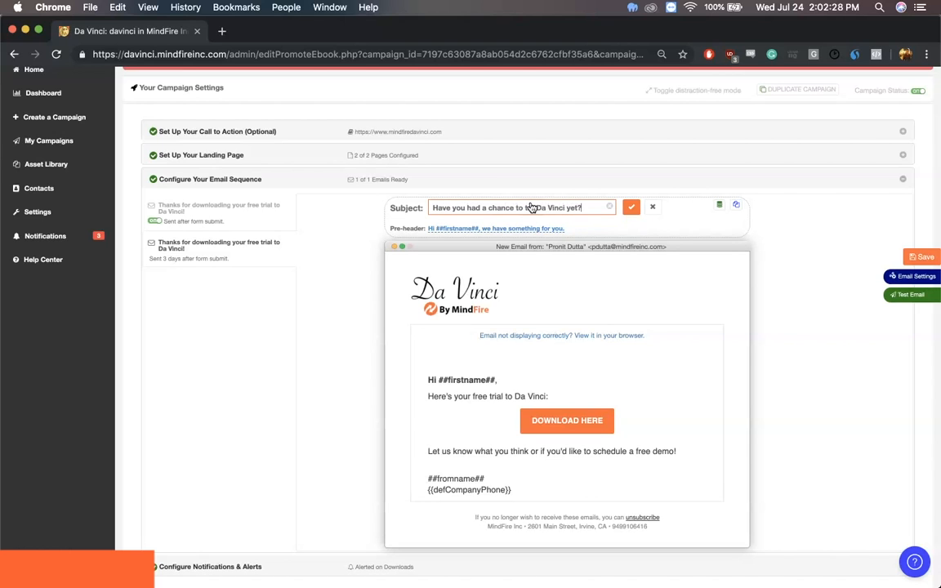
left_click(631, 206)
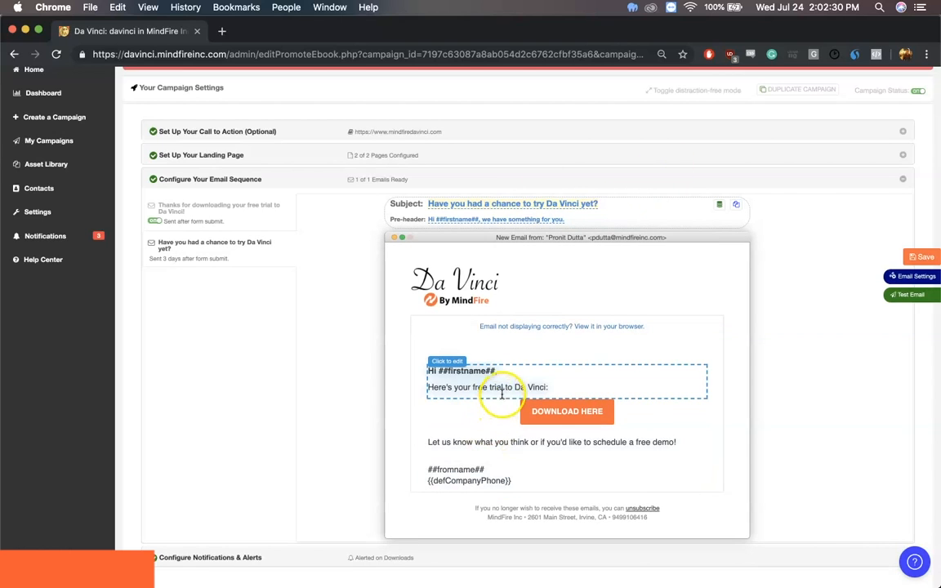
Make the intro "A few days ago you downloaded your free trial to Da Vinci. Have you had a chance to try it out? If not, click below:"
triple_click(501, 387)
type("A")
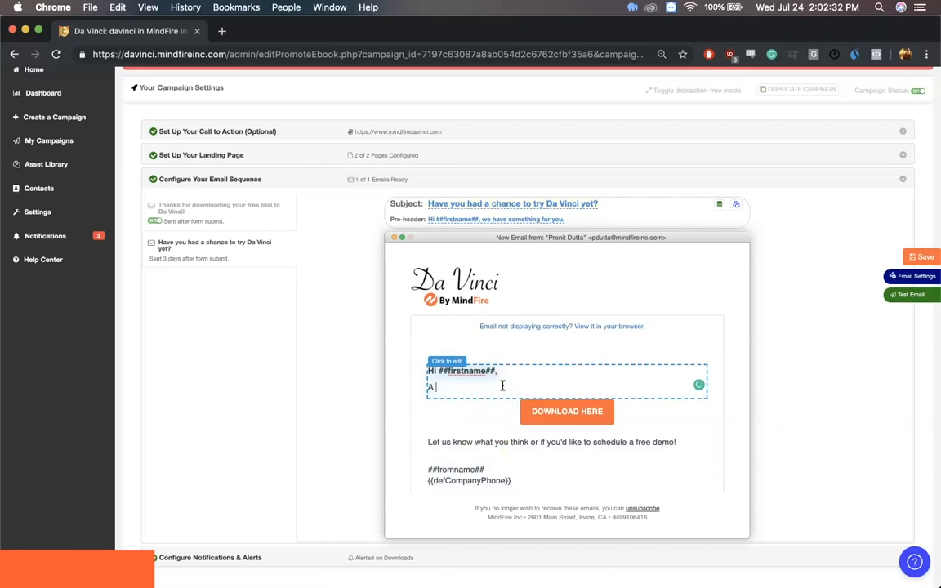
type(" few days ago you downloaded your free trial to Da Vinci. Have you had a chance to try it out? If not, click below:")
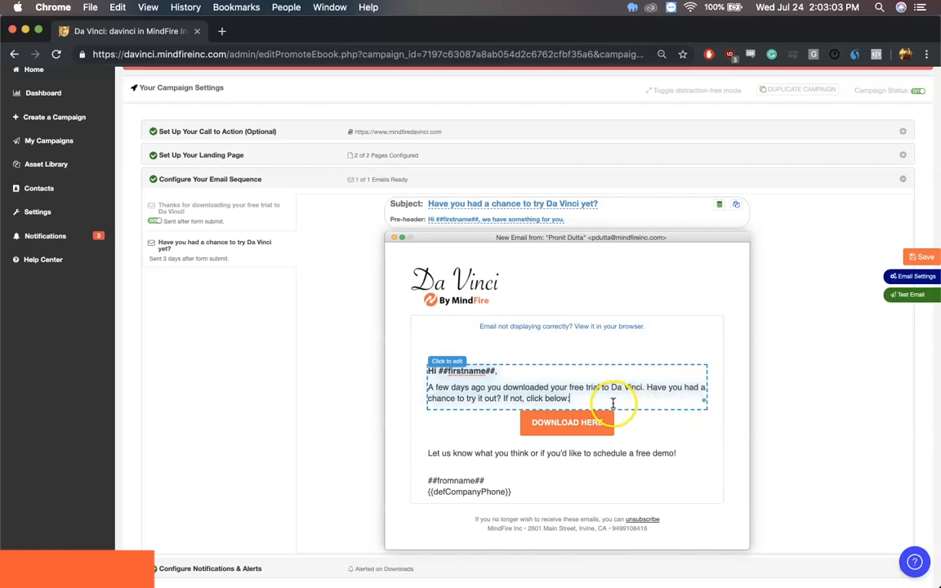
Set the second email to send 5 days after the form is submitted and save it
left_click(908, 276)
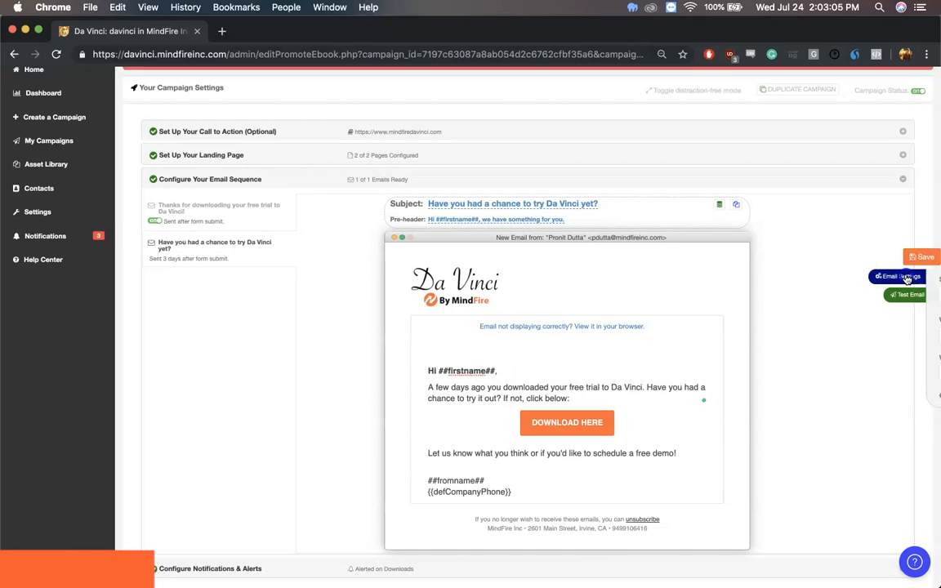
left_click(790, 295)
left_click(791, 296)
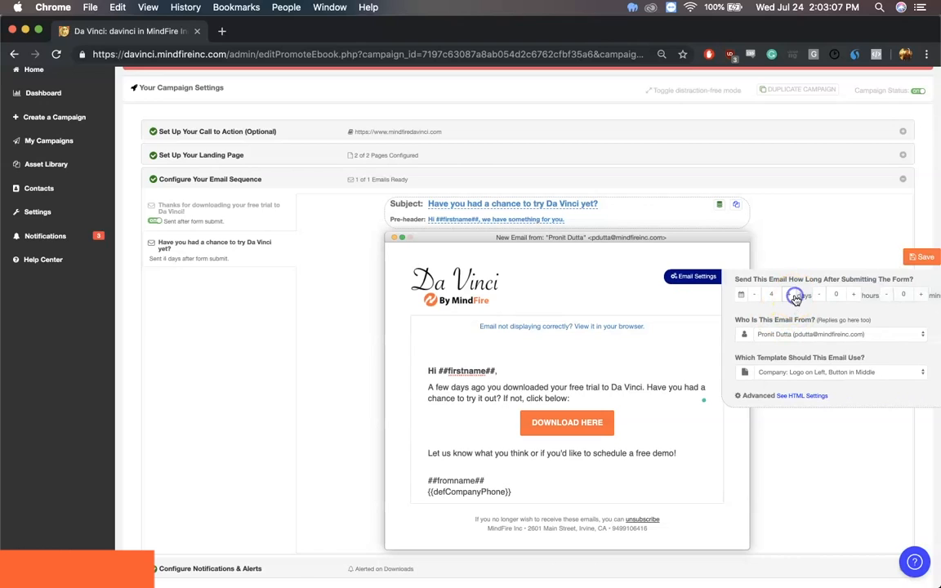
left_click(919, 258)
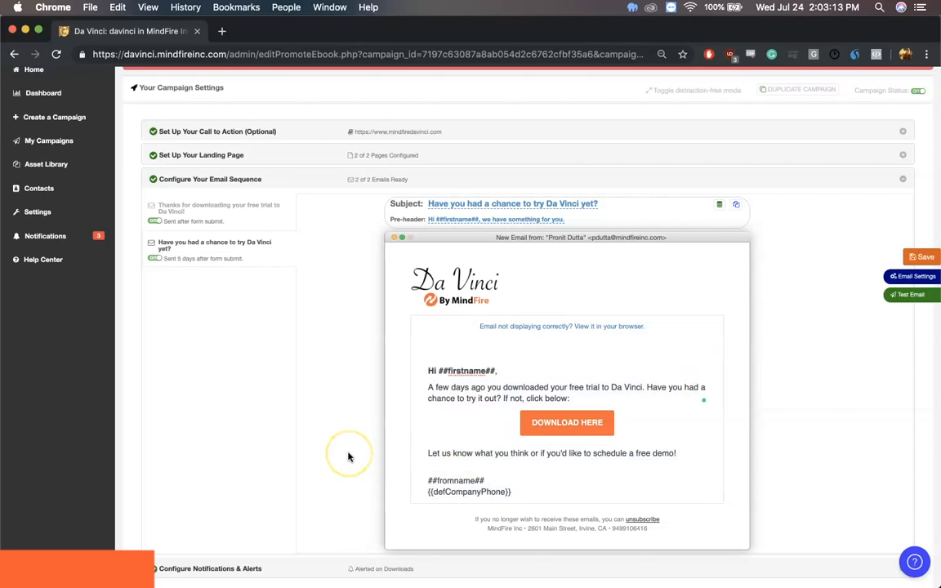
Add the first and last listed contacts as recipients of the Lead Submitted alert in the campaign's notification settings
scroll(348, 457, "down", 3)
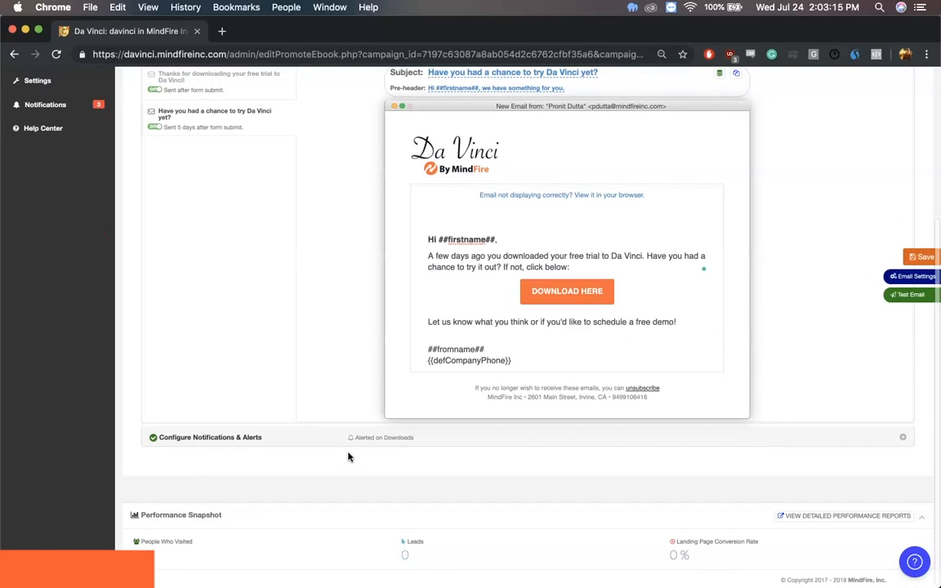
left_click(903, 439)
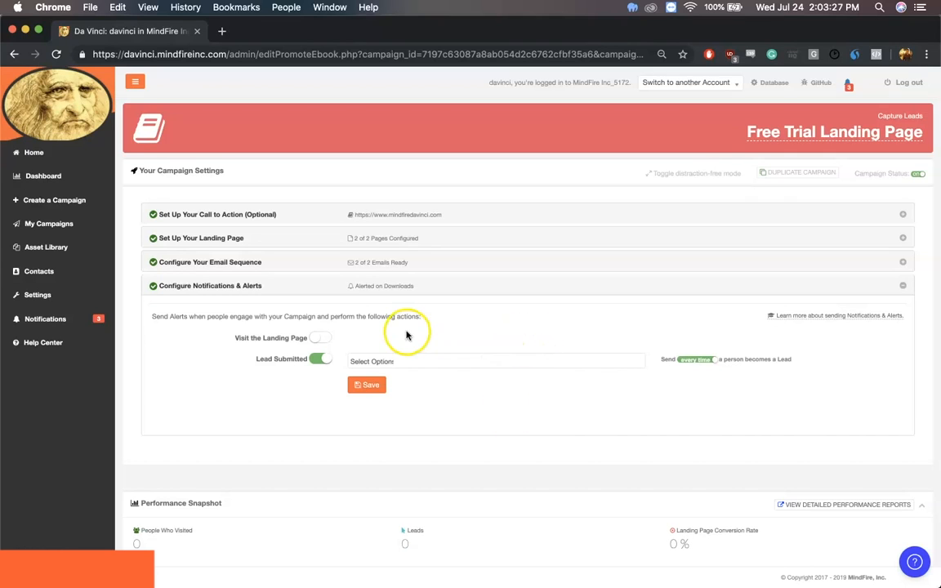
left_click(372, 360)
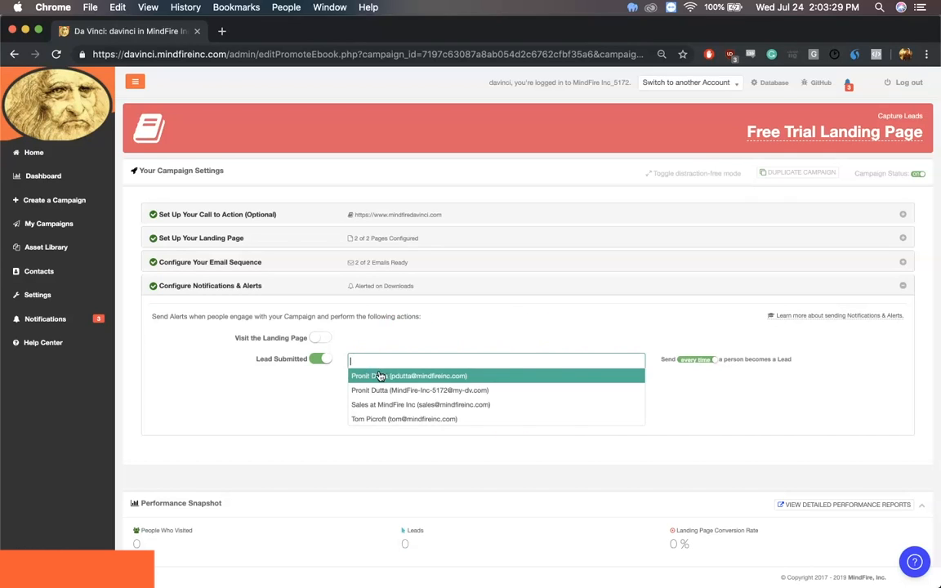
left_click(354, 374)
left_click(494, 362)
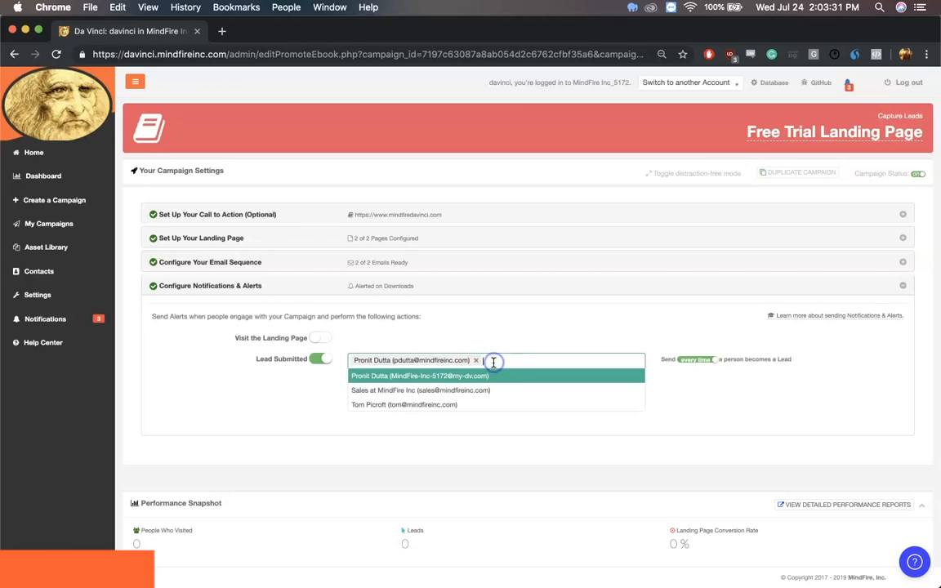
left_click(458, 410)
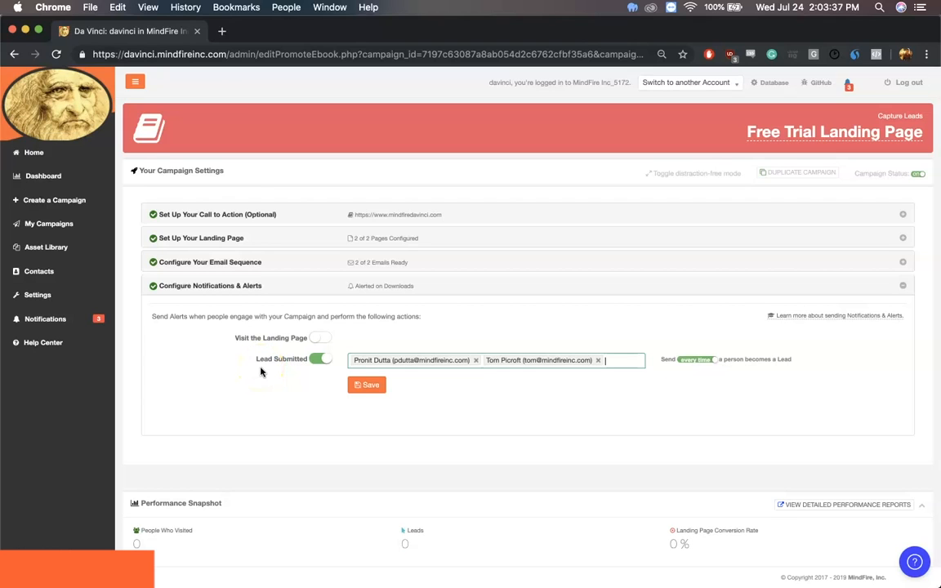
Enable the Visit the Landing Page alert and add the same two recipients as for Lead Submitted
left_click(316, 337)
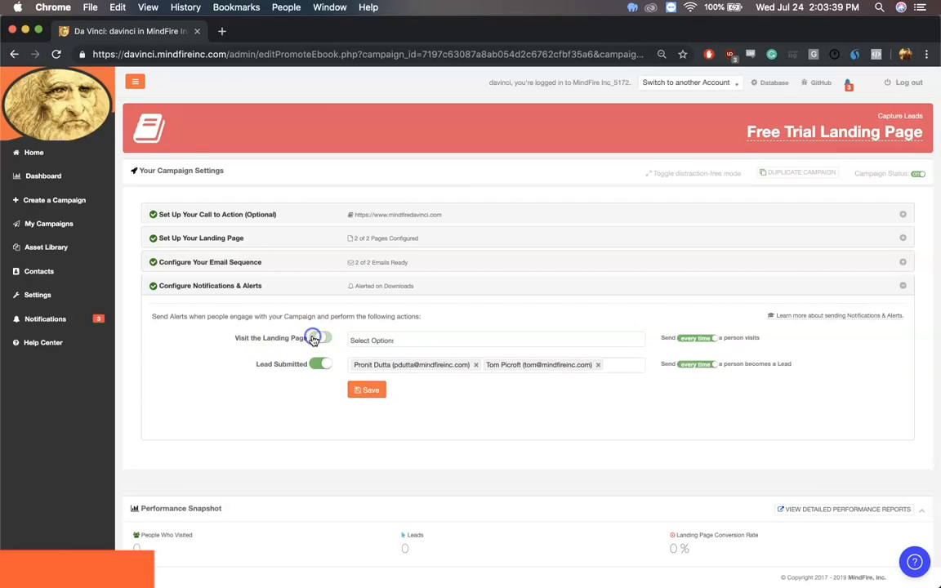
left_click(405, 337)
left_click(399, 354)
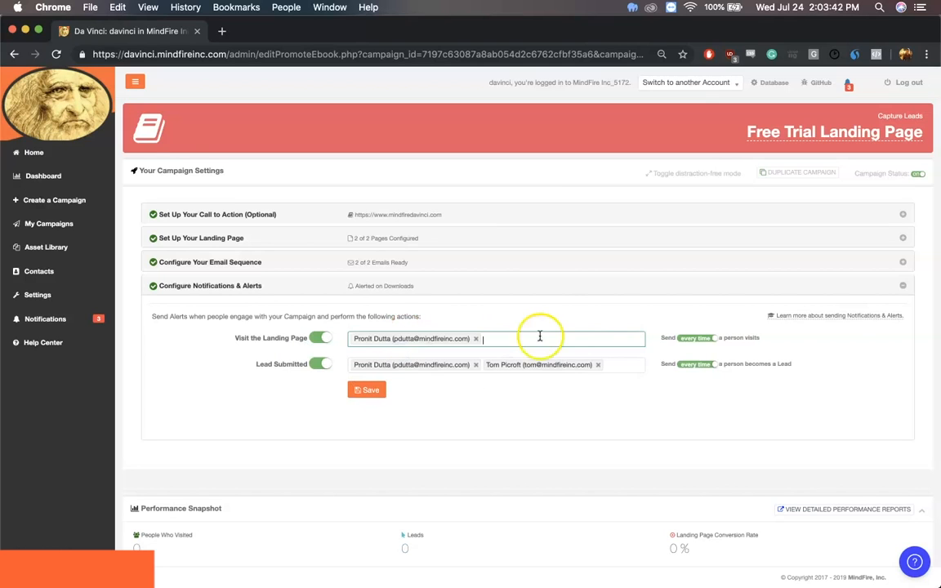
left_click(566, 341)
left_click(523, 383)
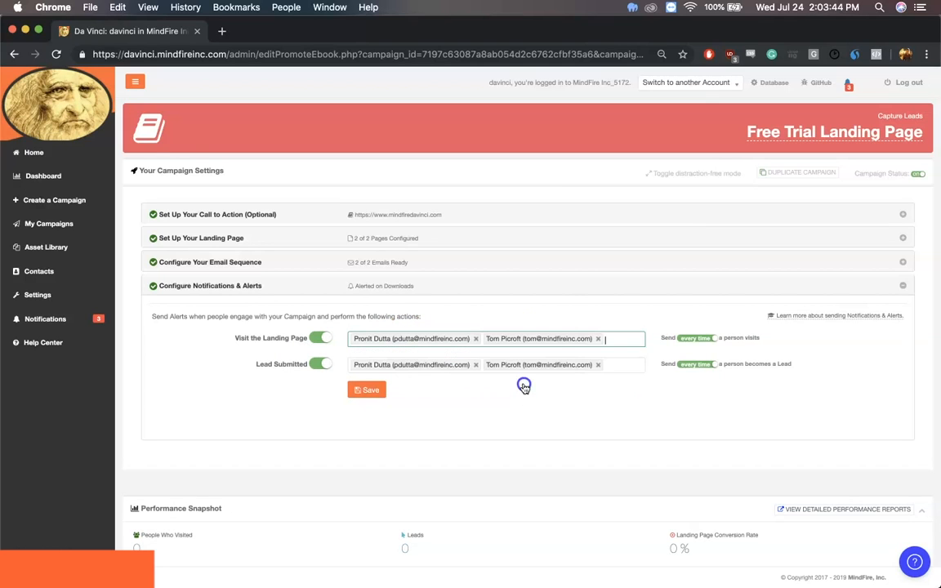
Set both the landing page visit and lead alerts to send just once, and save the notification settings
left_click(714, 338)
left_click(714, 367)
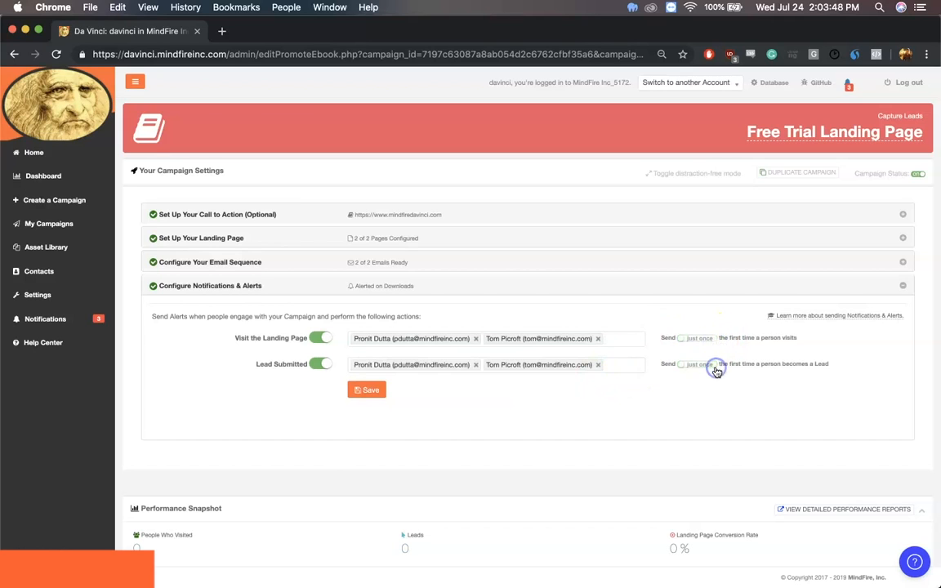
left_click(366, 391)
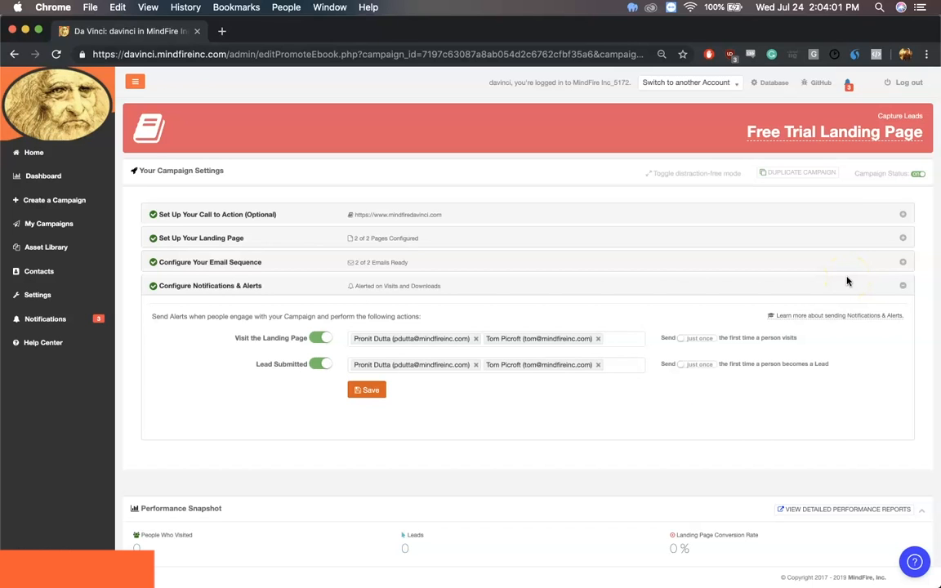
Open the hosted Welcome page from the landing page setup, review its content and form, and return to the campaign
left_click(902, 237)
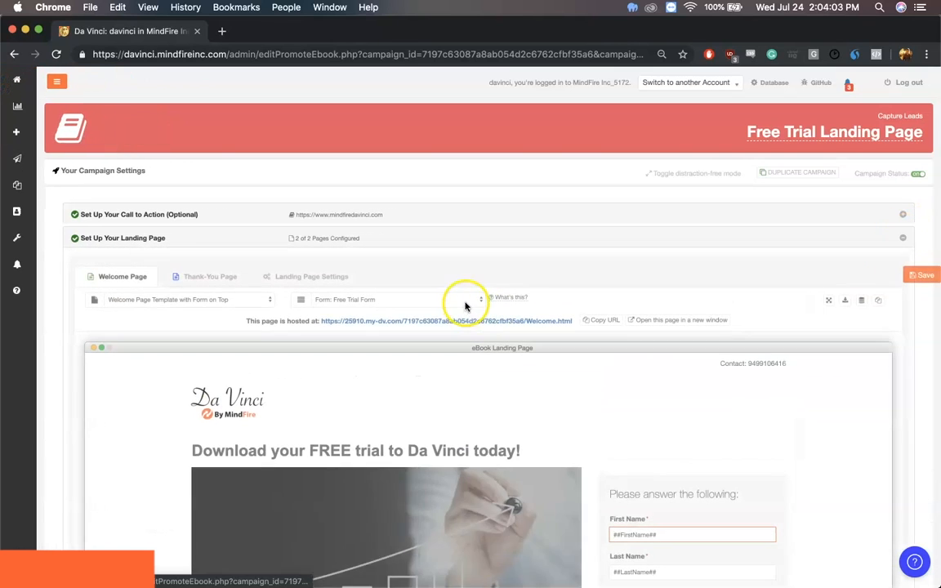
left_click(384, 321)
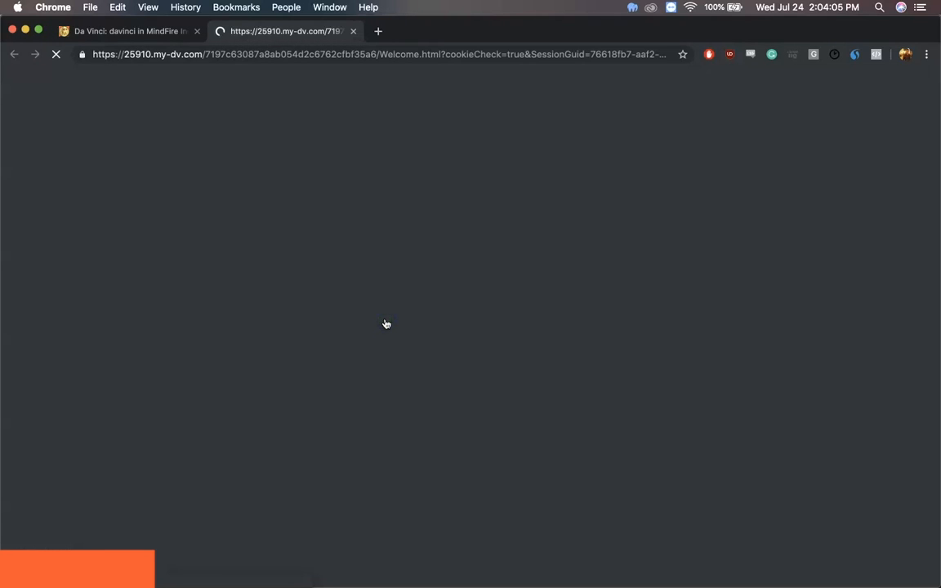
scroll(387, 324, "down", 3)
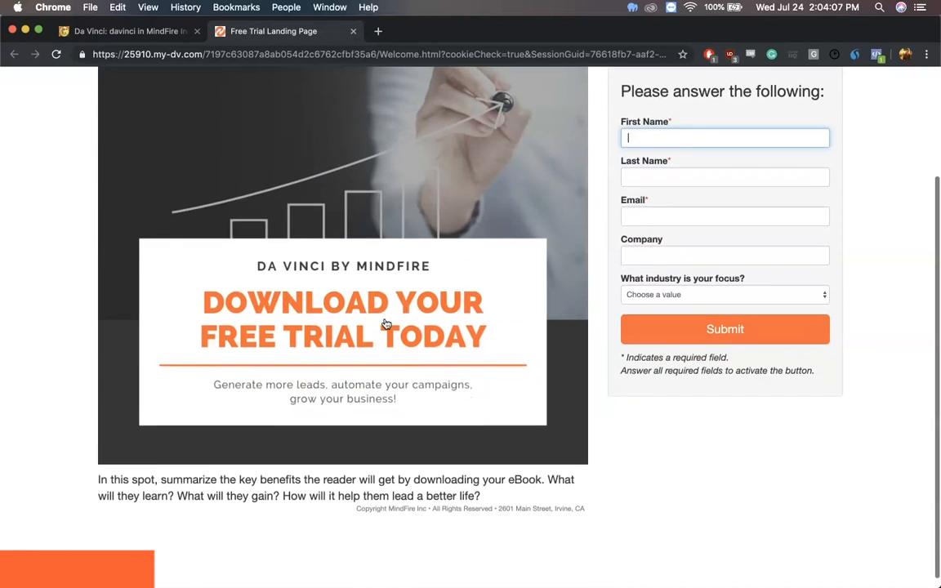
scroll(386, 325, "down", 1)
left_click(130, 31)
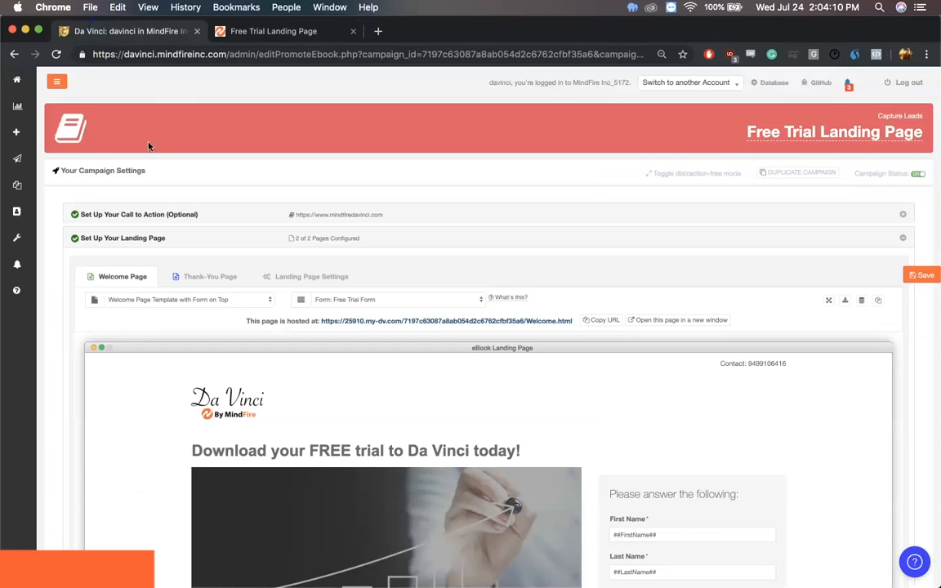
Review the Welcome page preview, collapse the landing page setup and examine the campaign's Performance Snapshot
scroll(189, 240, "down", 5)
scroll(378, 253, "up", 3)
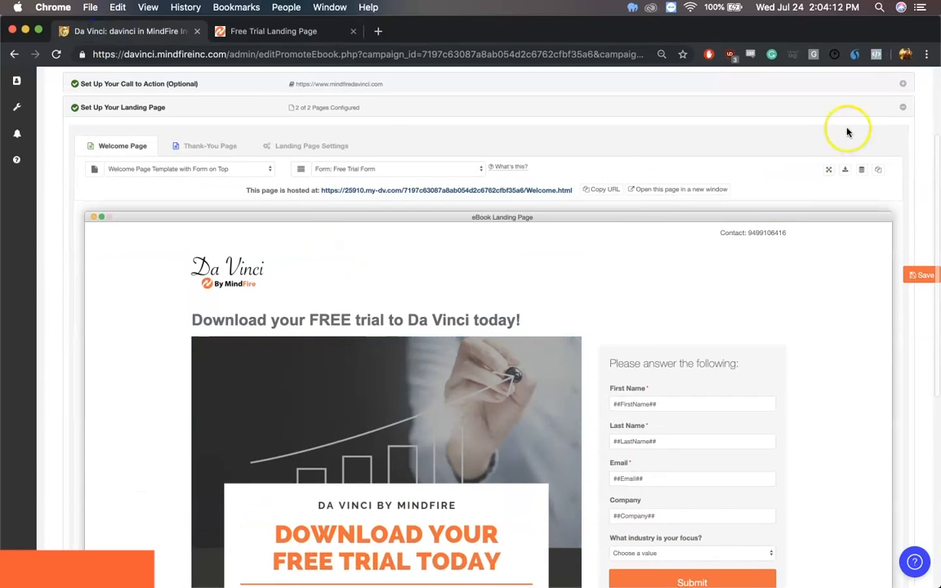
left_click(901, 105)
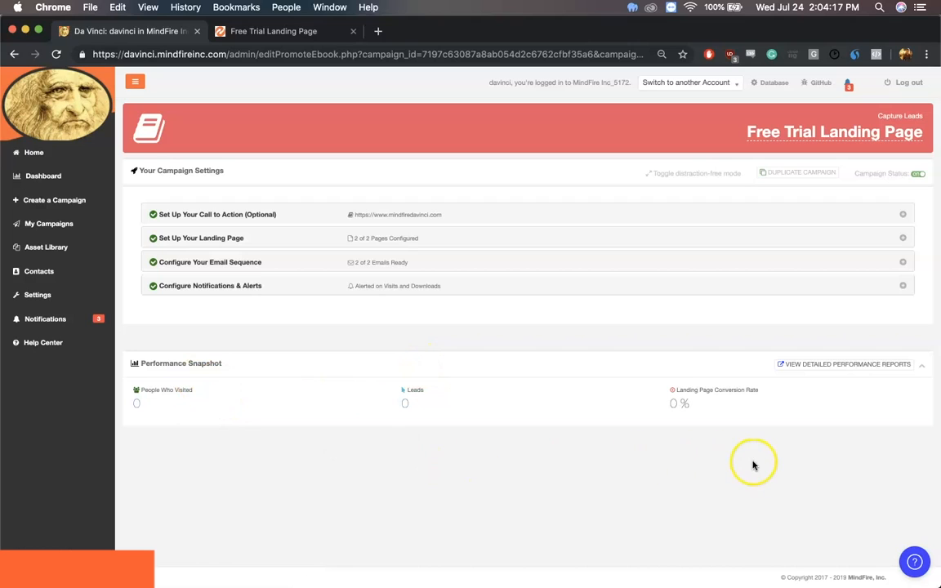
left_click(700, 422)
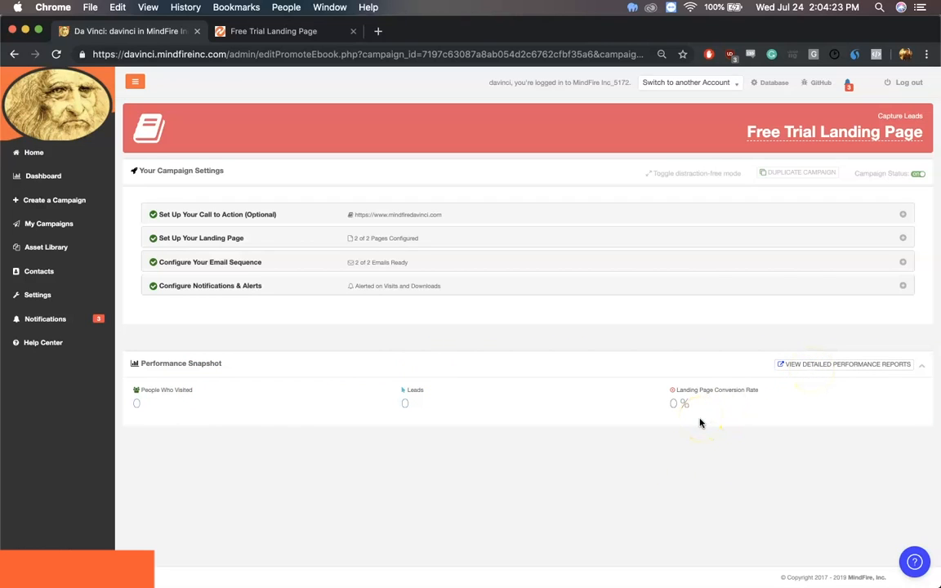